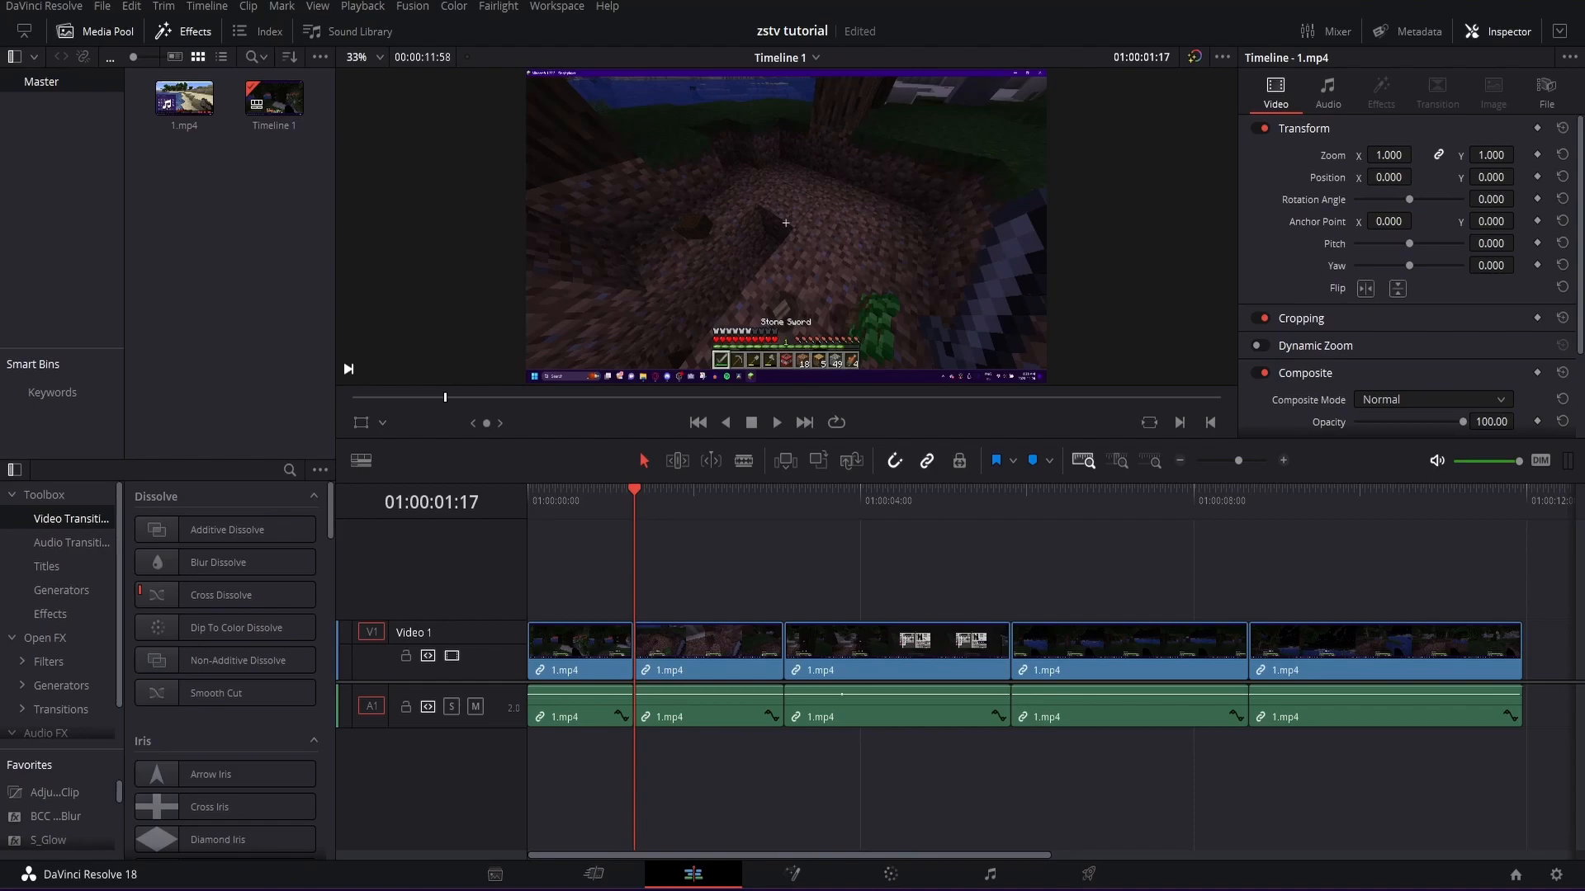
- Select the second clip on the timeline, play through it, and check its start and end points
left_click(699, 667)
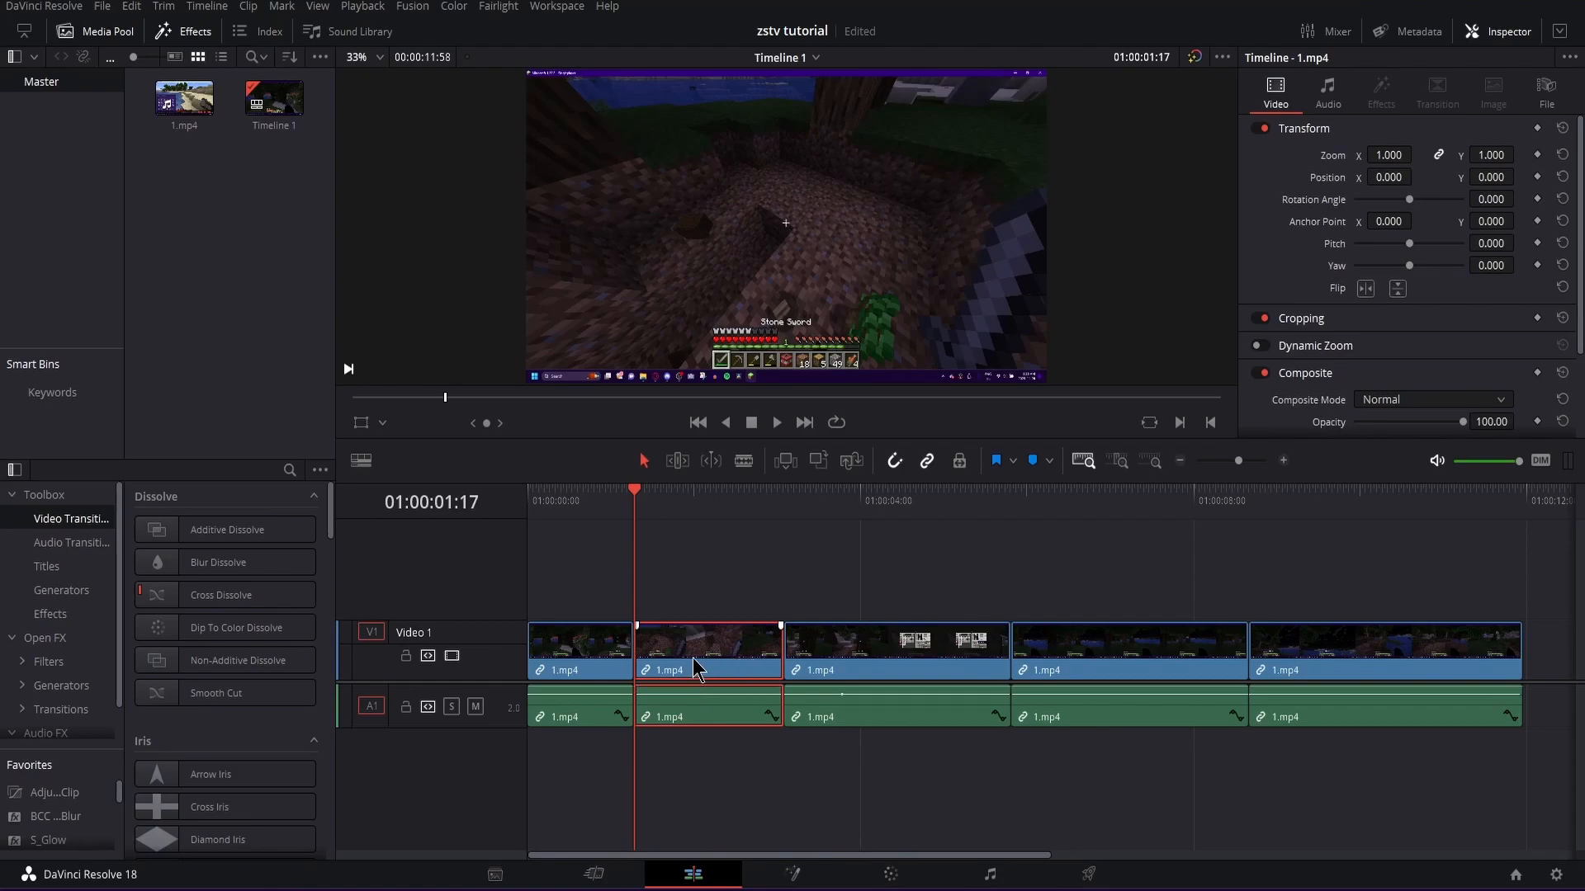
left_click_drag(551, 500, 535, 507)
key("space")
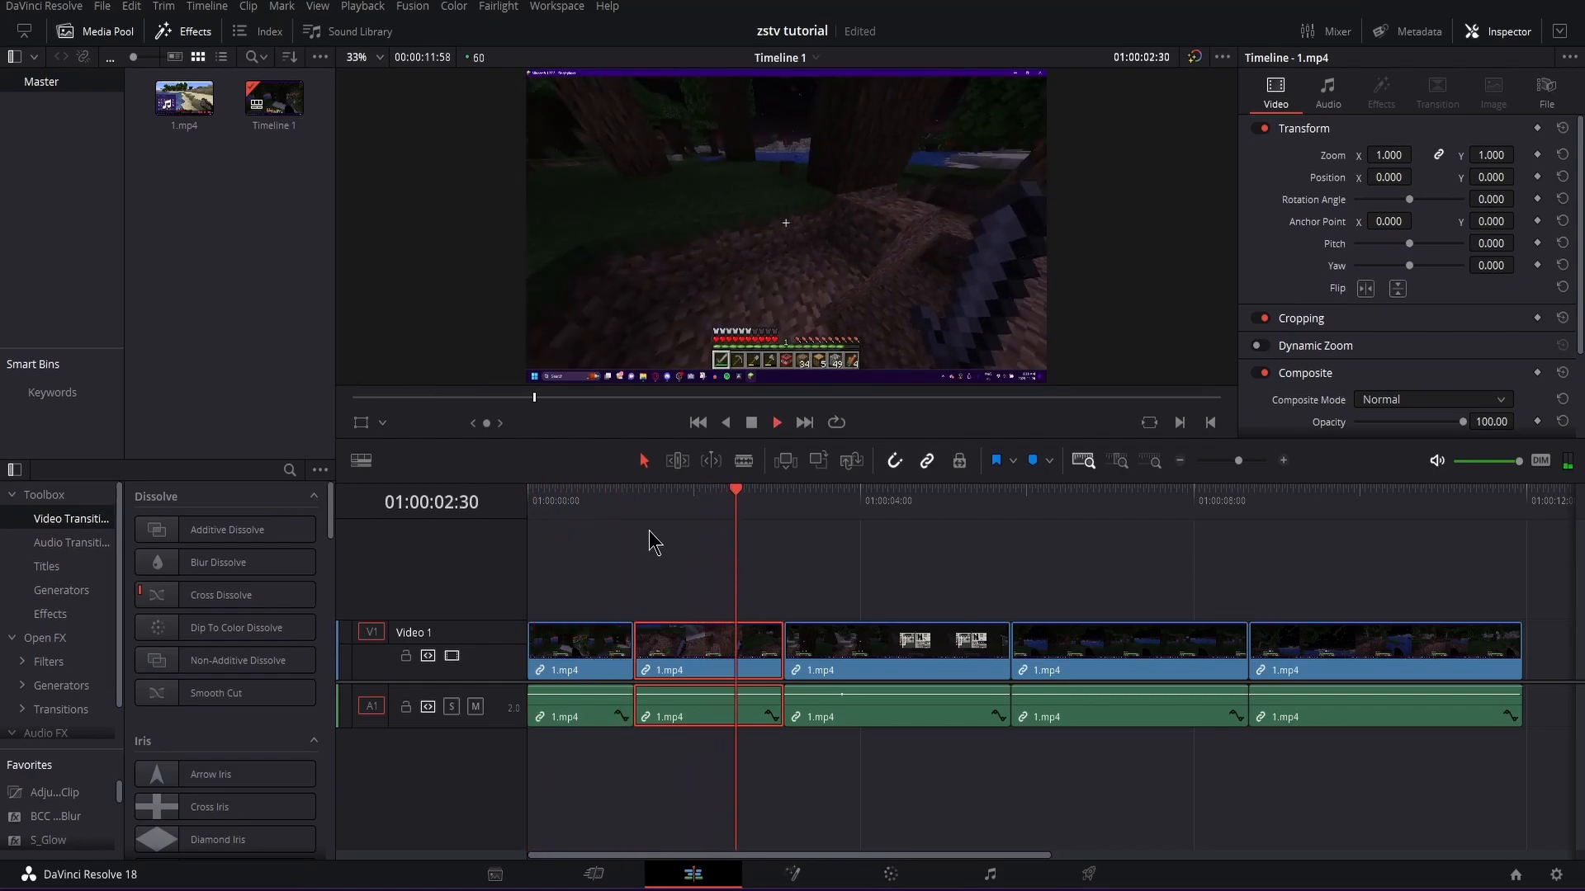
left_click(643, 505)
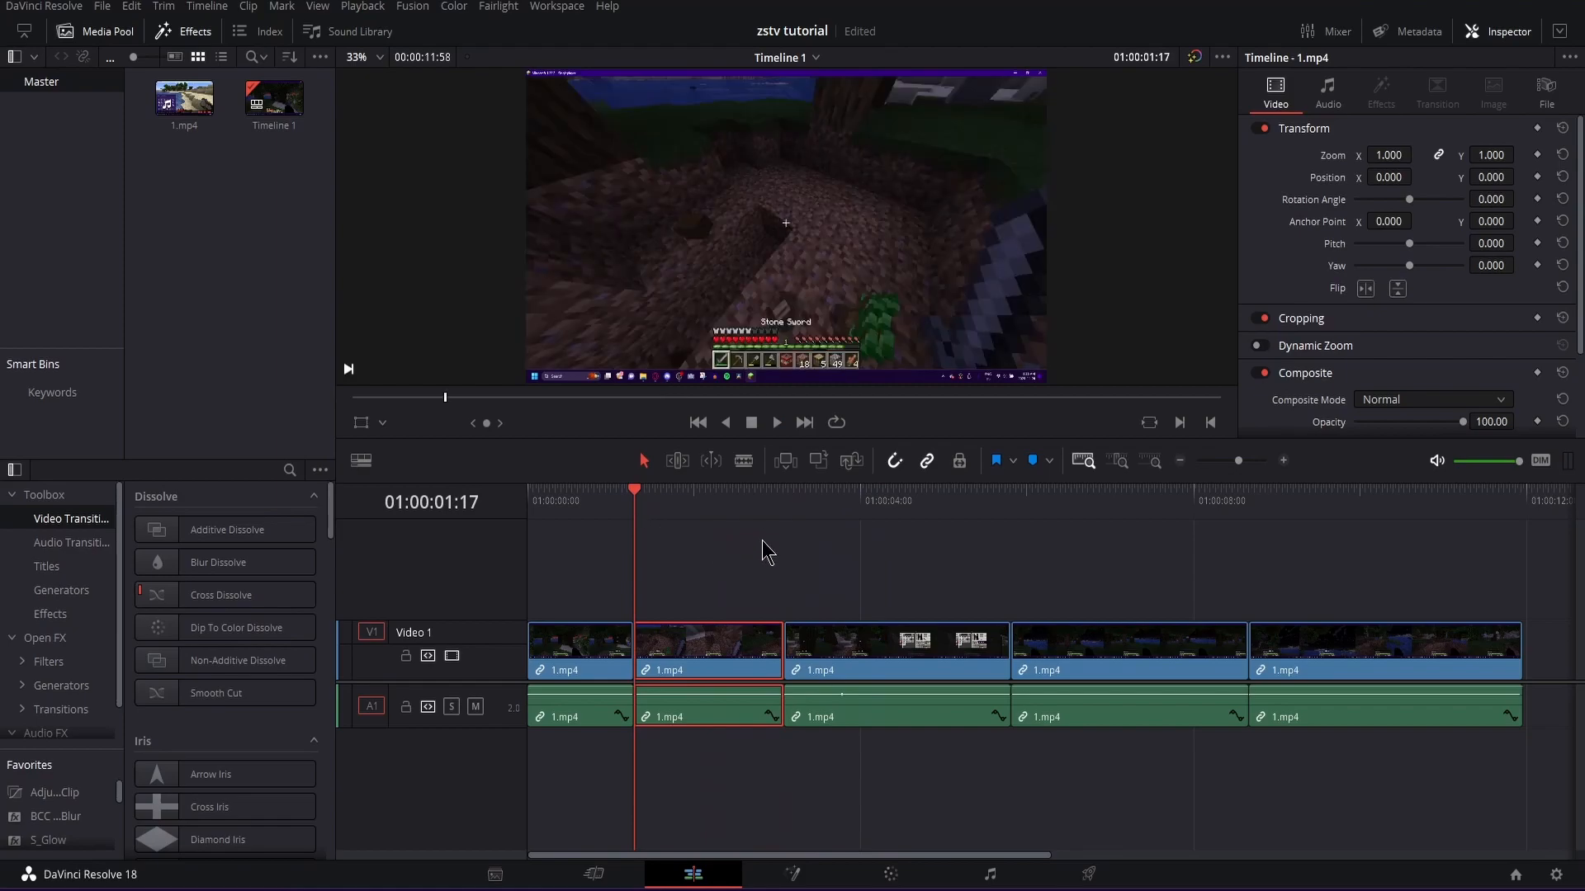
left_click(784, 504)
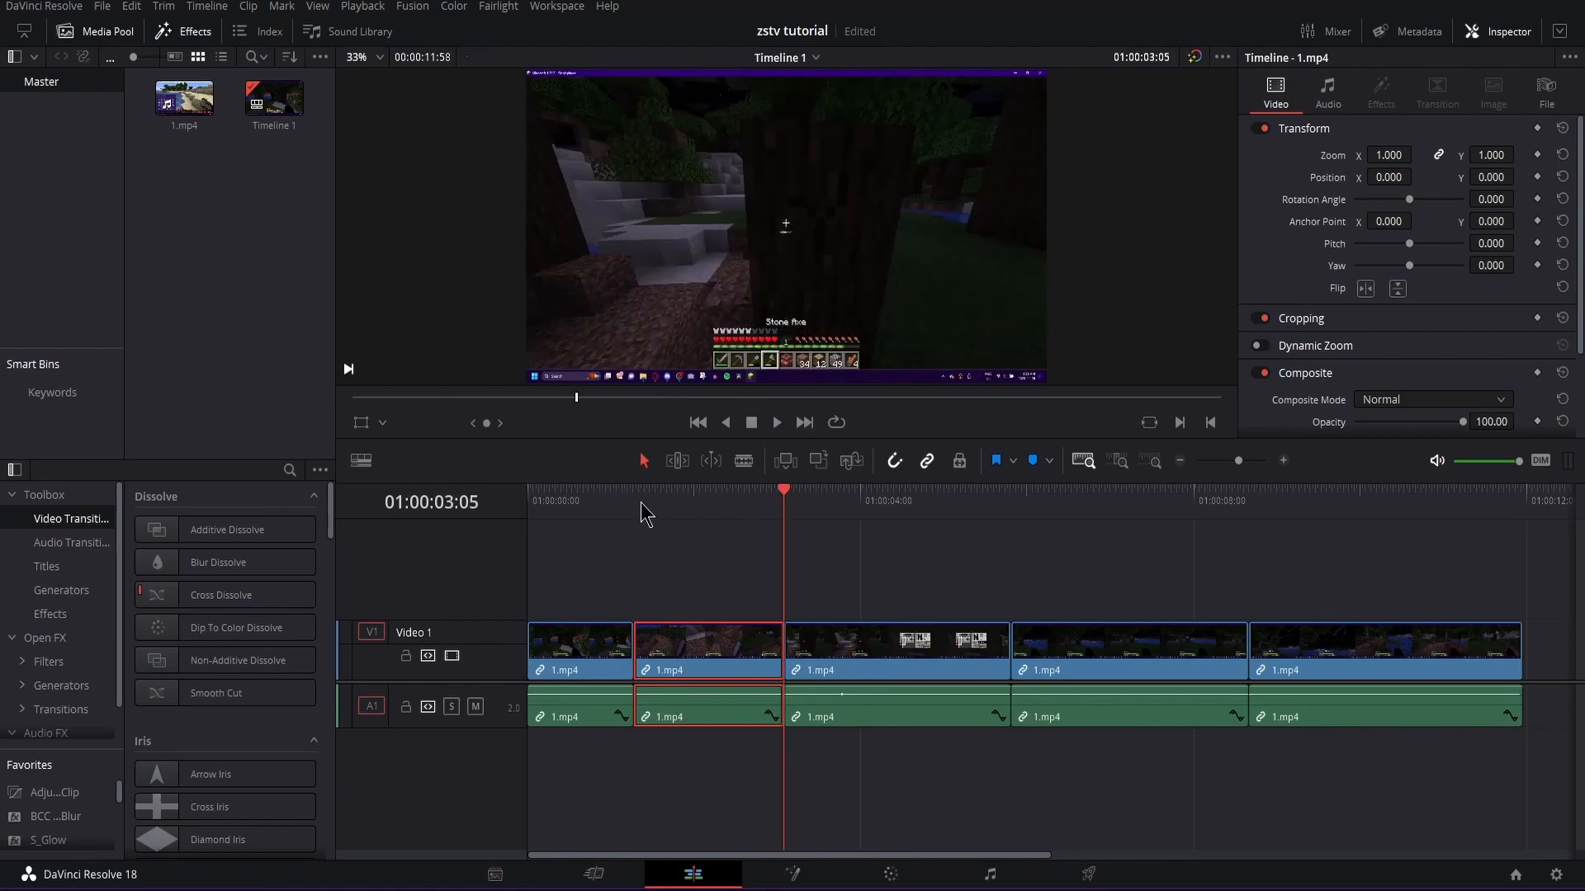
- Add a zoom keyframe at the start of the second clip
mouse_move(647, 510)
left_mouse_down()
mouse_move(782, 505)
mouse_move(643, 512)
left_mouse_up()
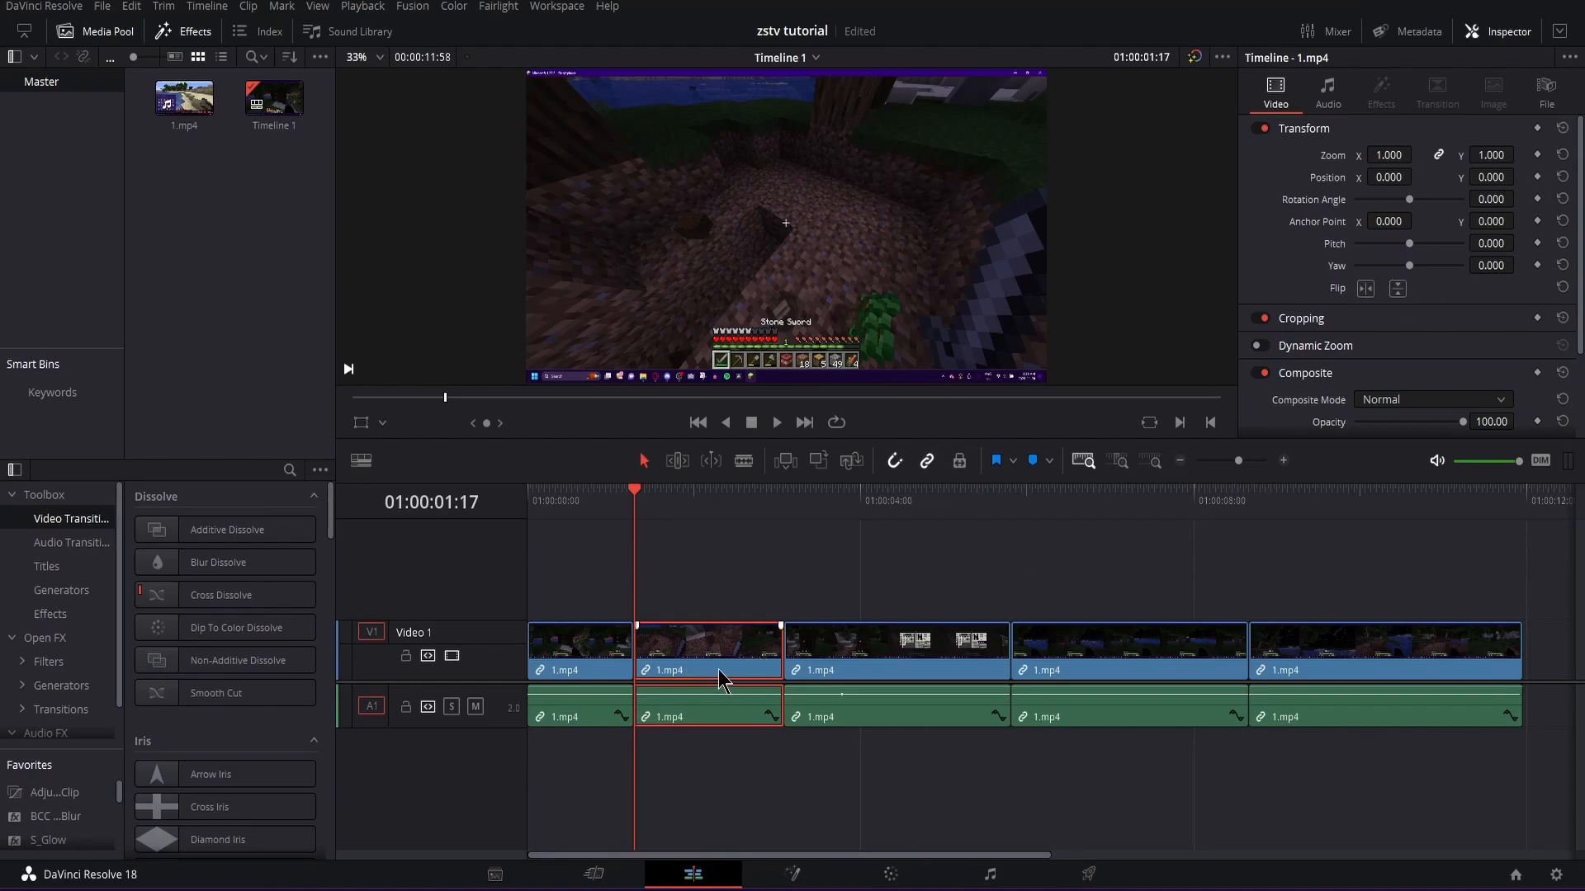
left_click(1536, 155)
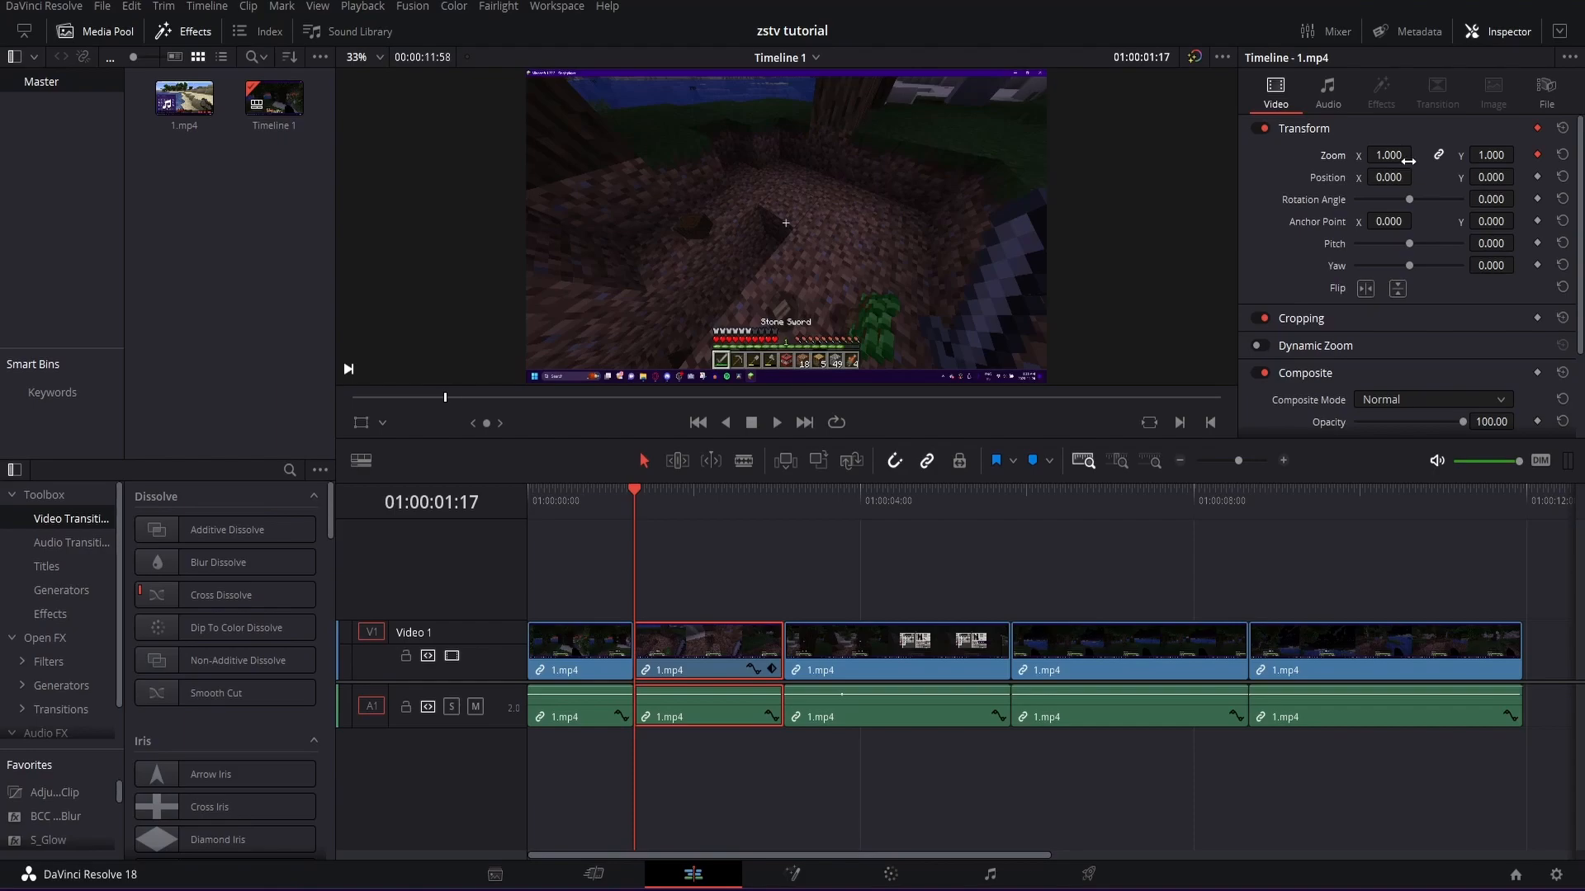
left_click(786, 515)
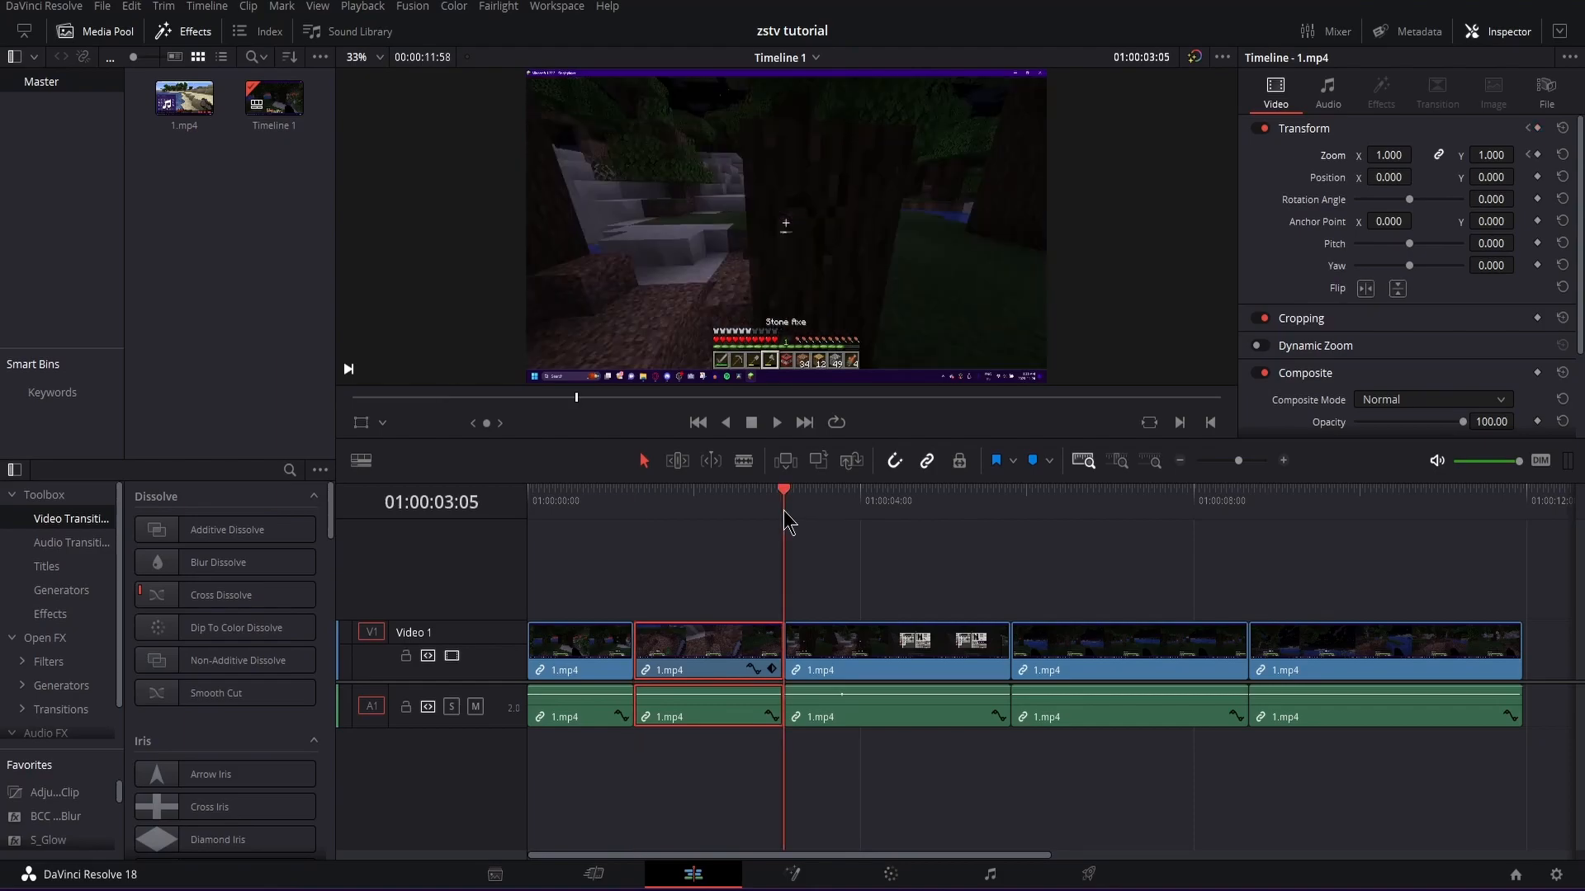
left_click(637, 517)
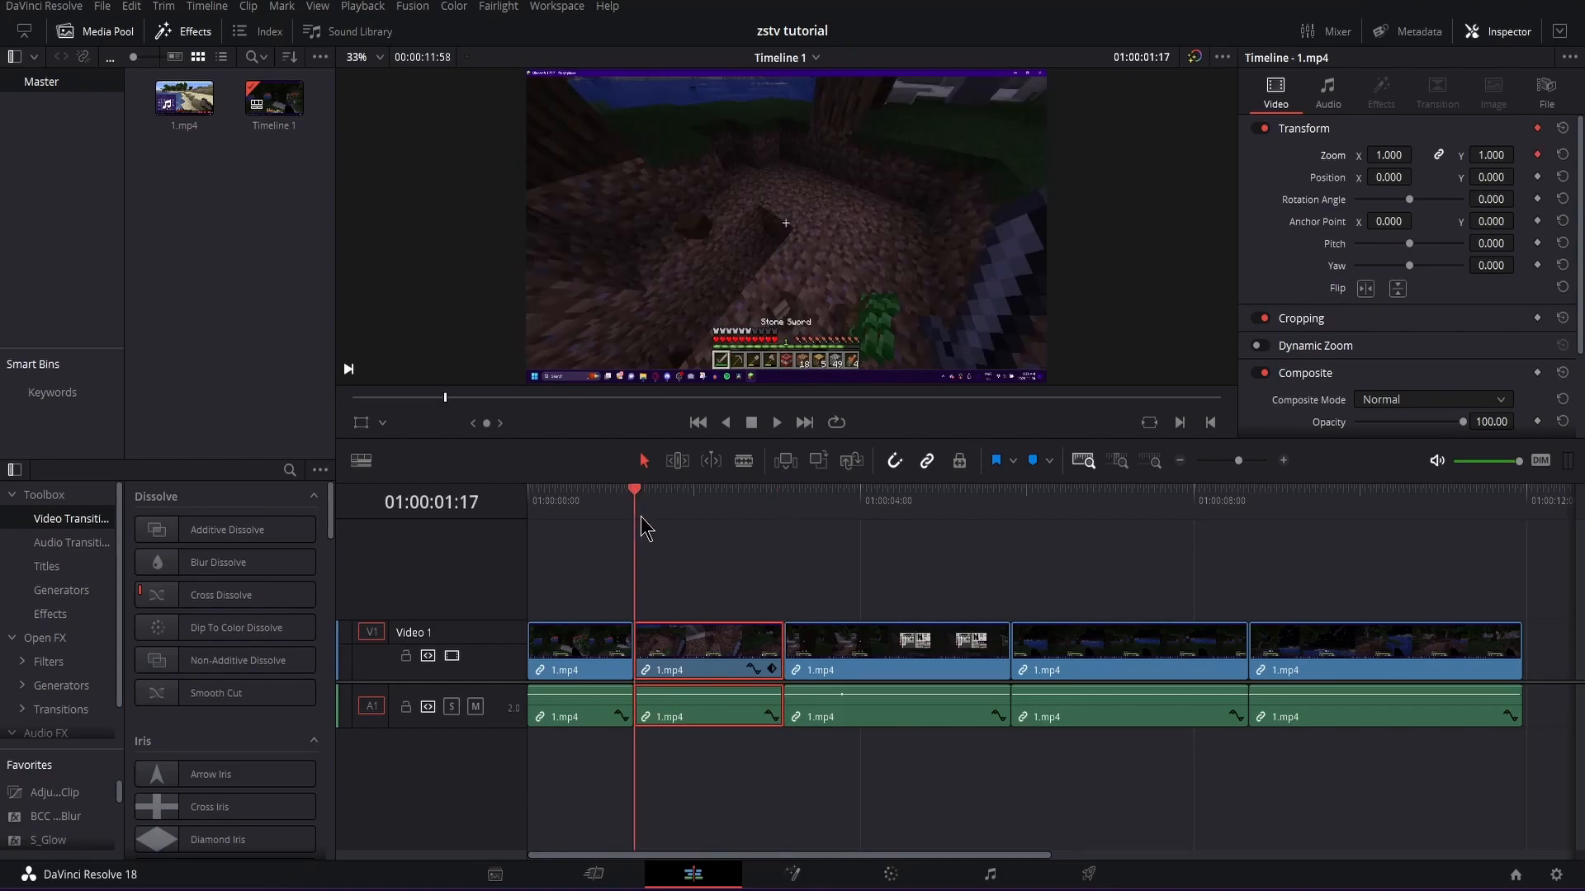
- Add a zoom keyframe at the end of the second clip and set its zoom to 0.5
left_click(785, 501)
key("Up")
left_click(780, 506)
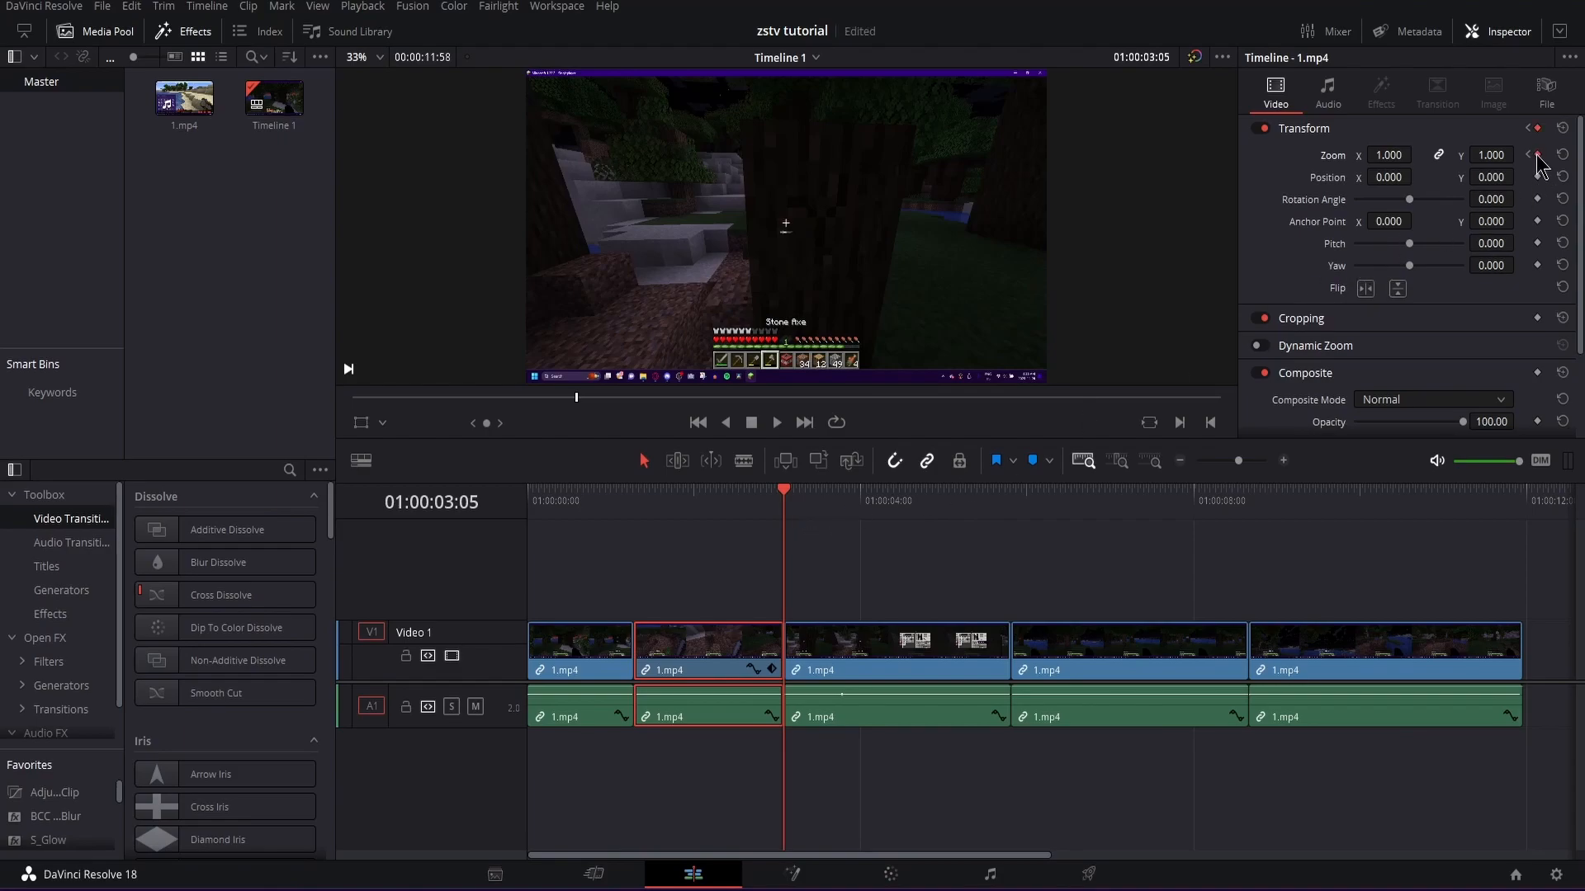
left_click(1395, 157)
type("0.5")
key("Return")
key("Left")
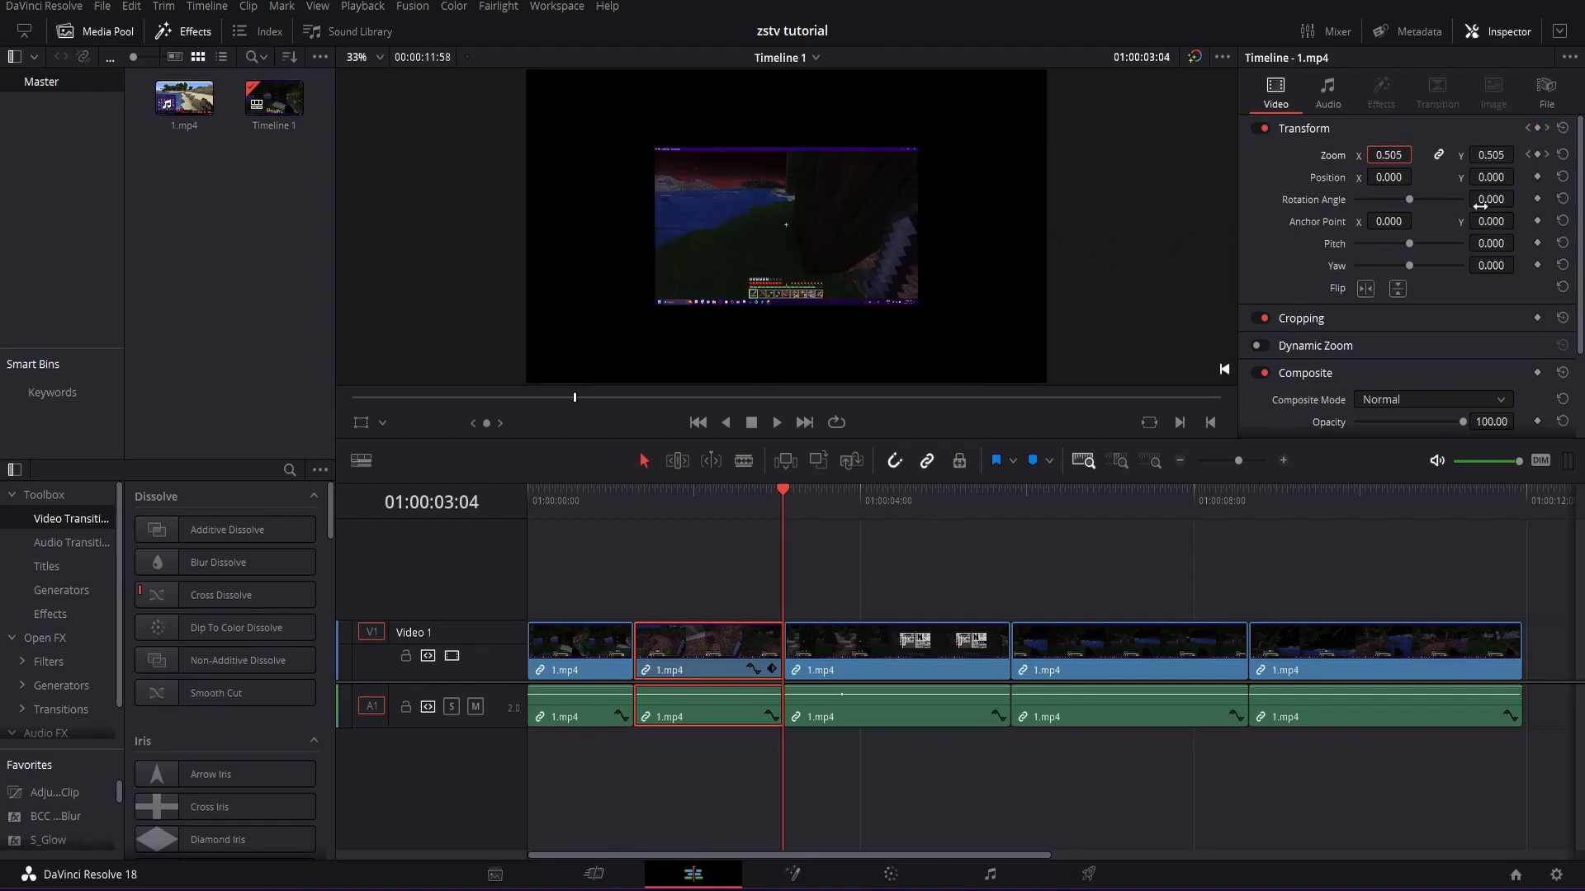
- Jump back and forth between the second clip's two zoom keyframes to compare them
left_click(1528, 155)
left_click(1547, 155)
left_click(1527, 154)
left_click(1546, 155)
left_click(1528, 154)
left_click(1546, 156)
left_click(1527, 154)
left_click(1547, 155)
left_click(1528, 155)
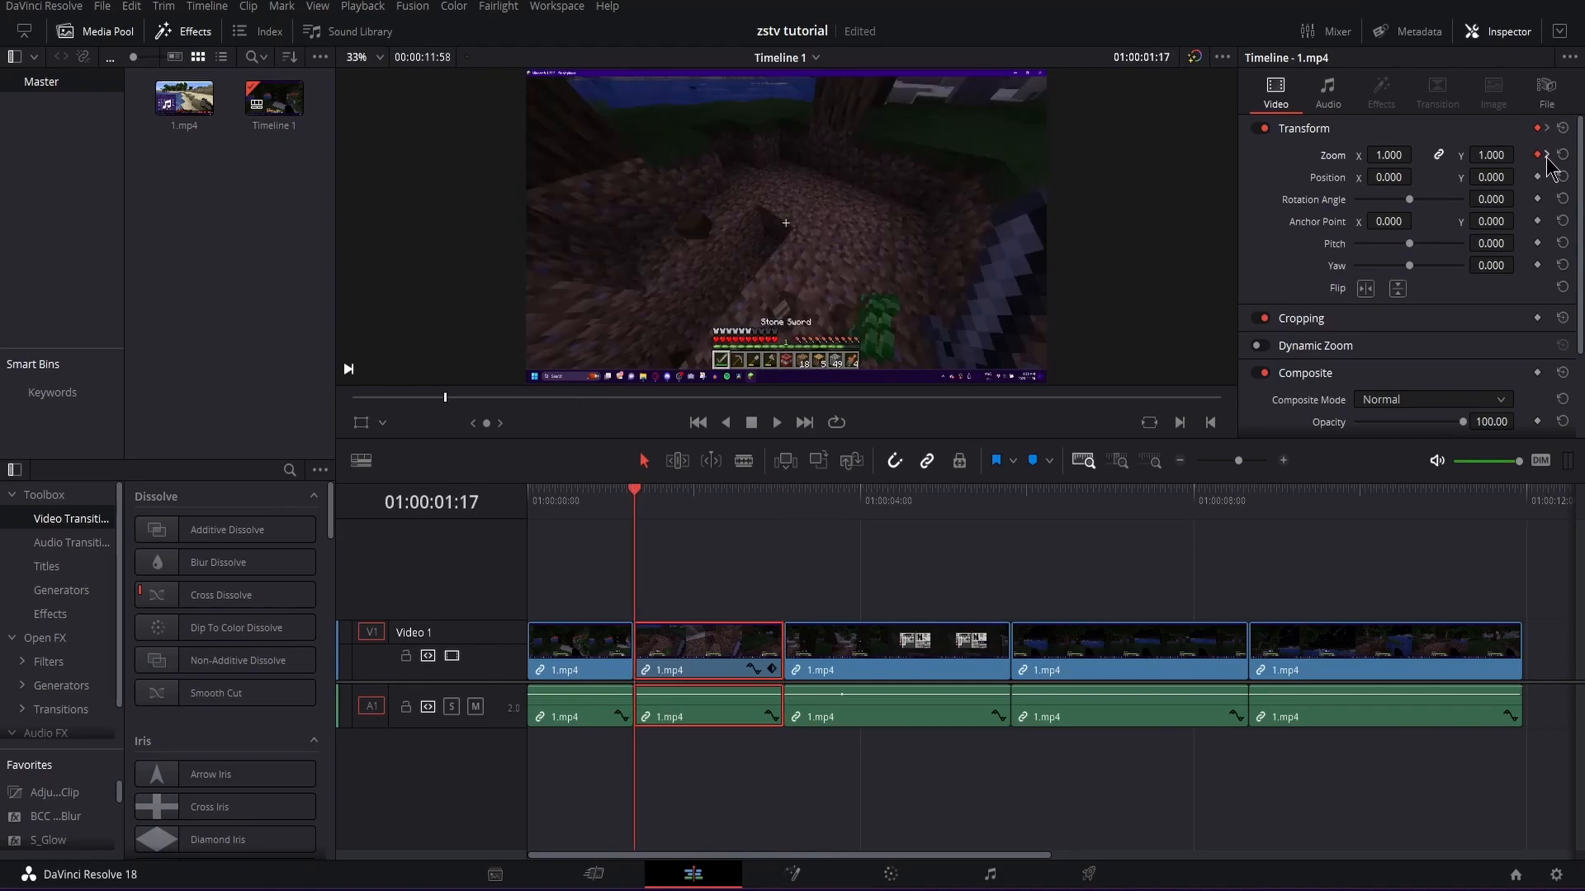
left_click(1547, 155)
- Play back the zoom-out on the second clip, then check its start and end keyframes again
left_click(609, 495)
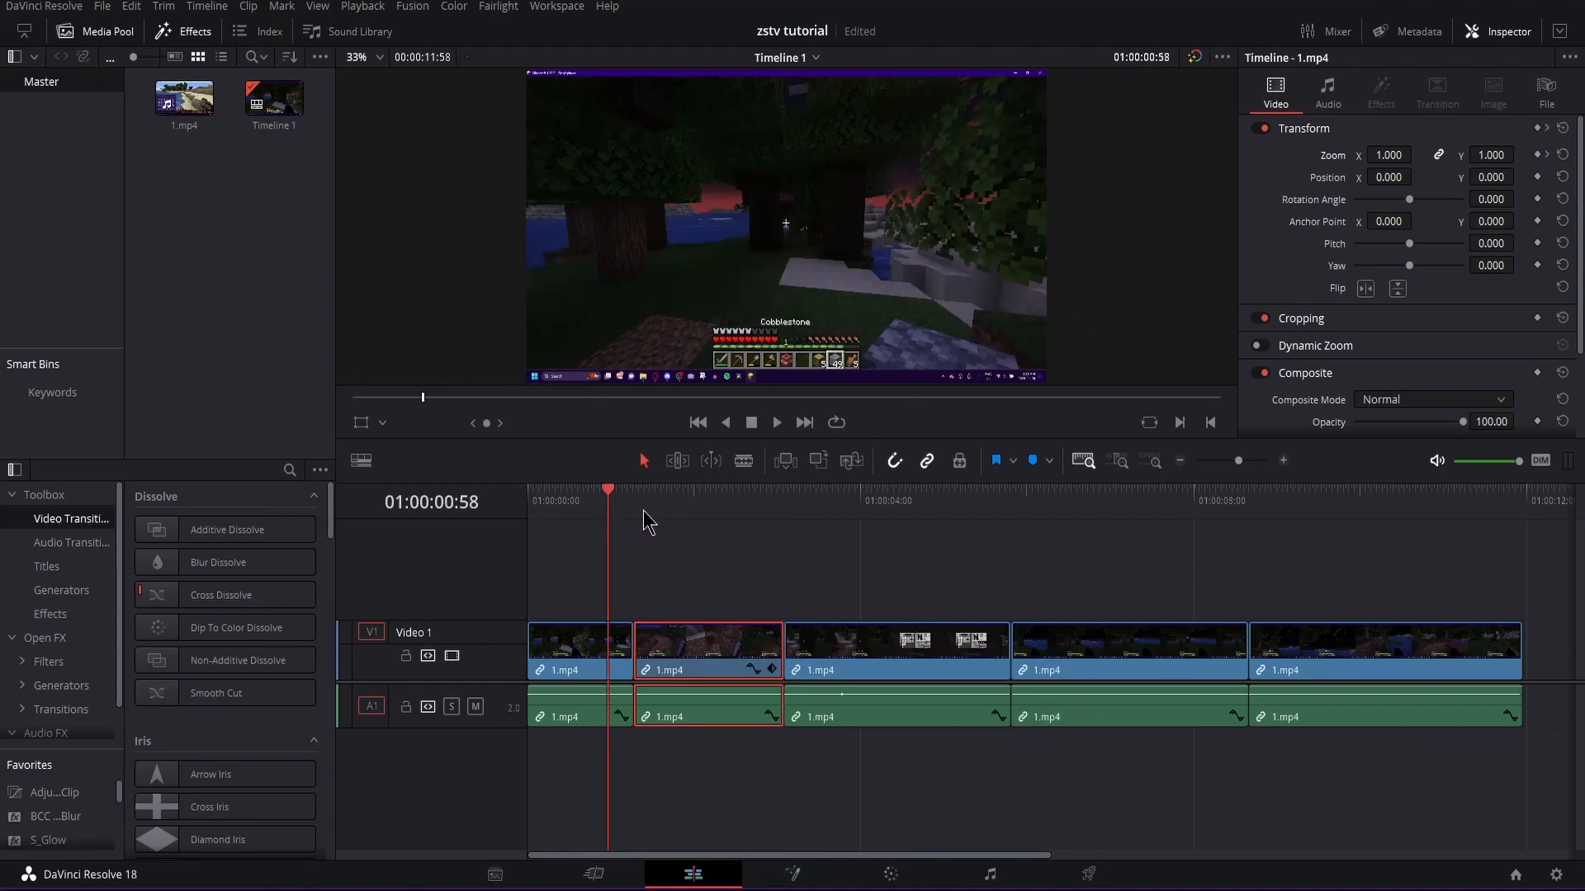
left_click(632, 514)
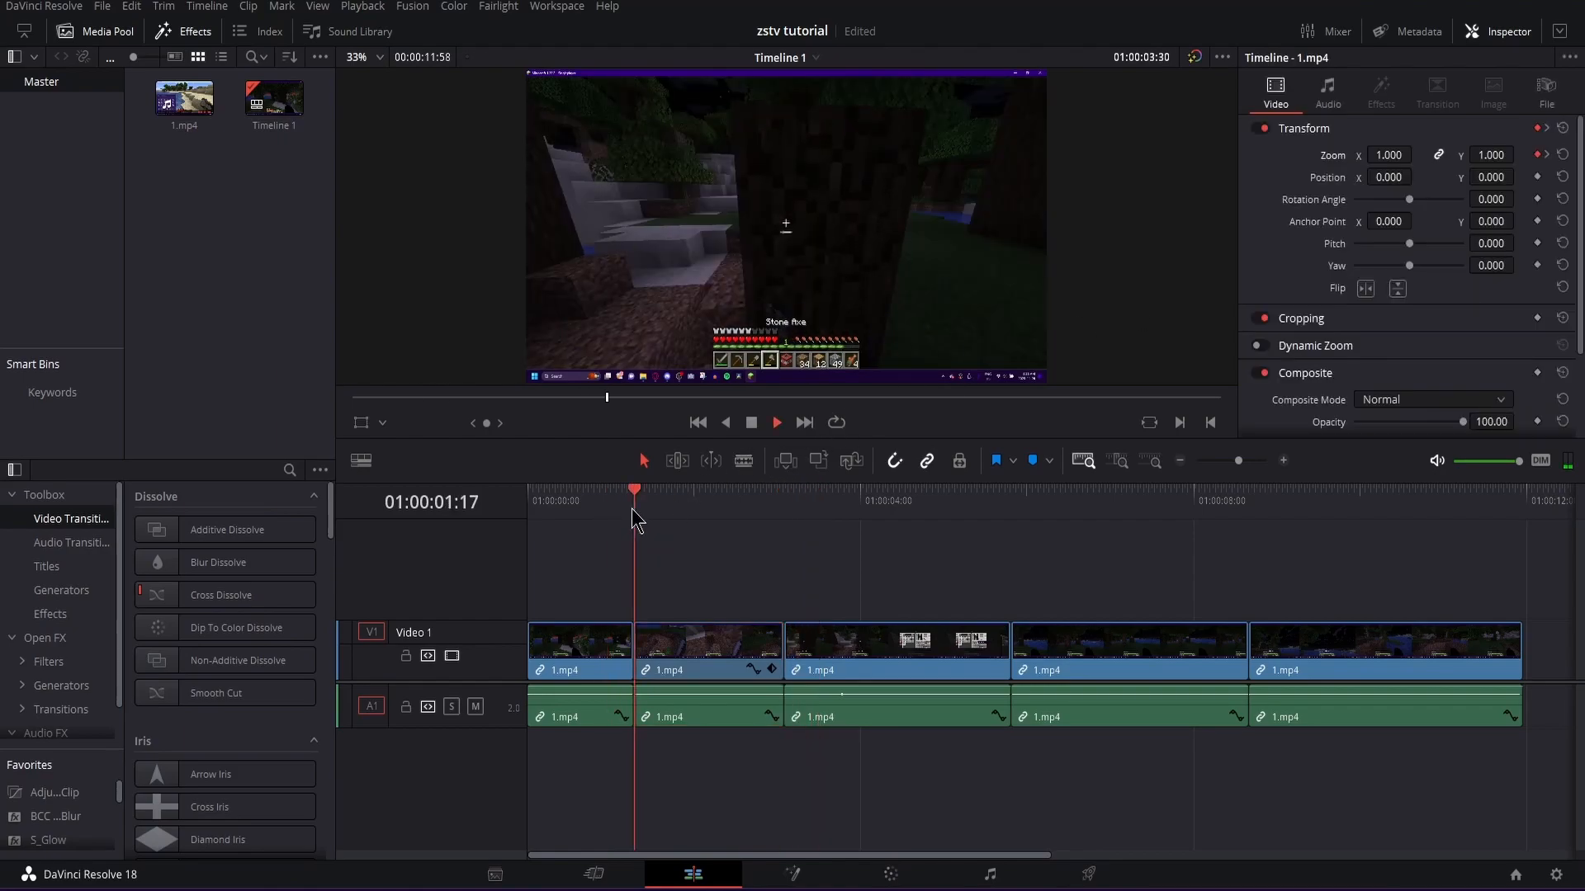
key("space")
left_click(632, 509)
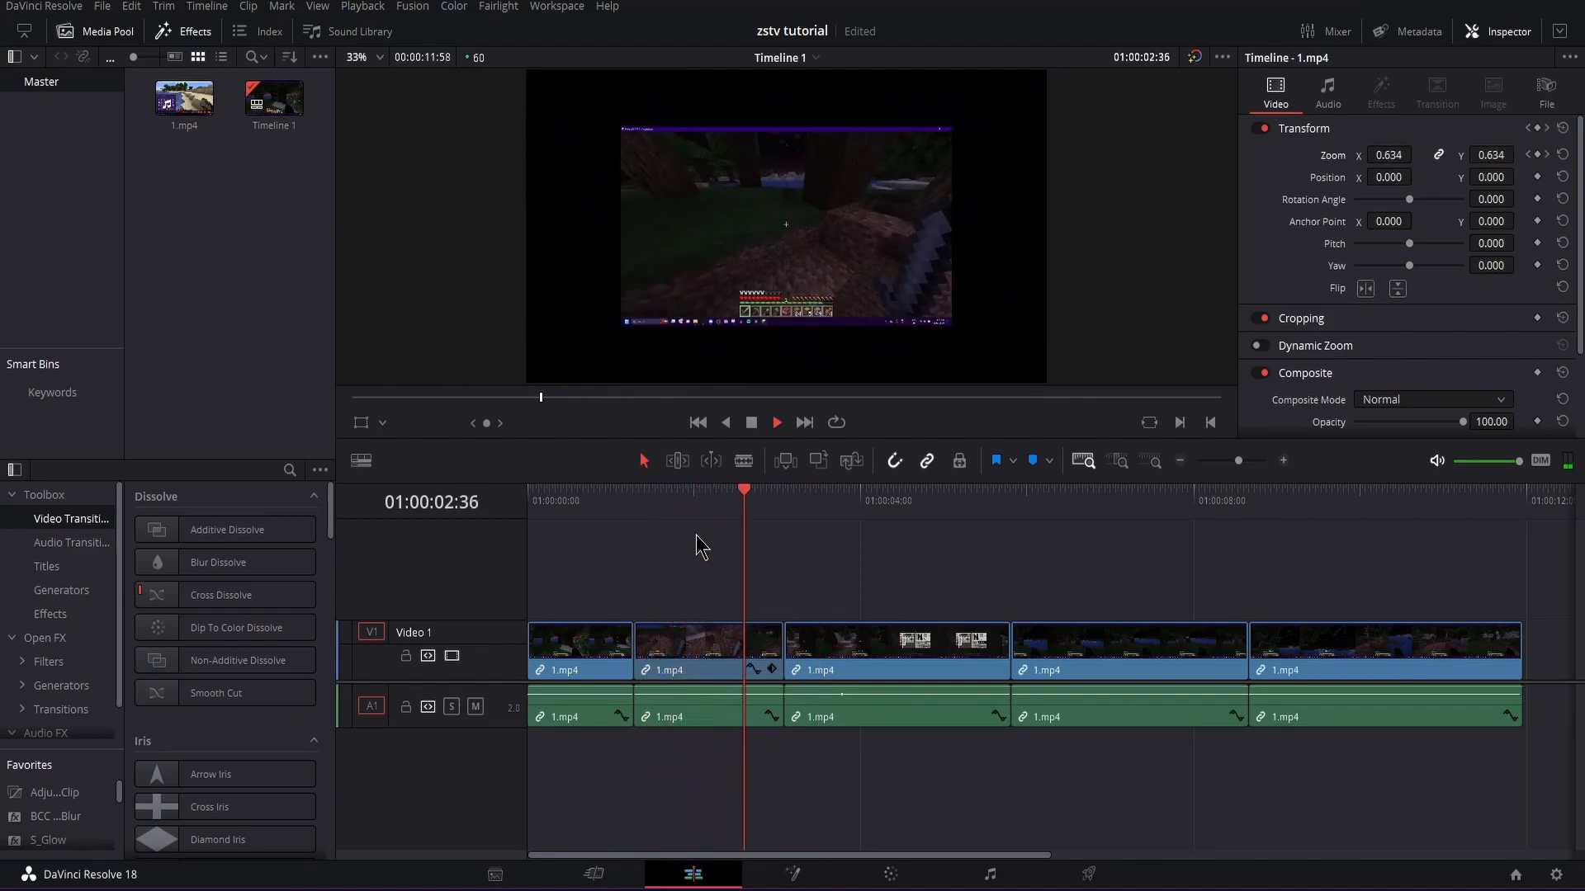
key("space")
left_click(642, 505)
left_click_drag(643, 507, 706, 520)
left_click(750, 656)
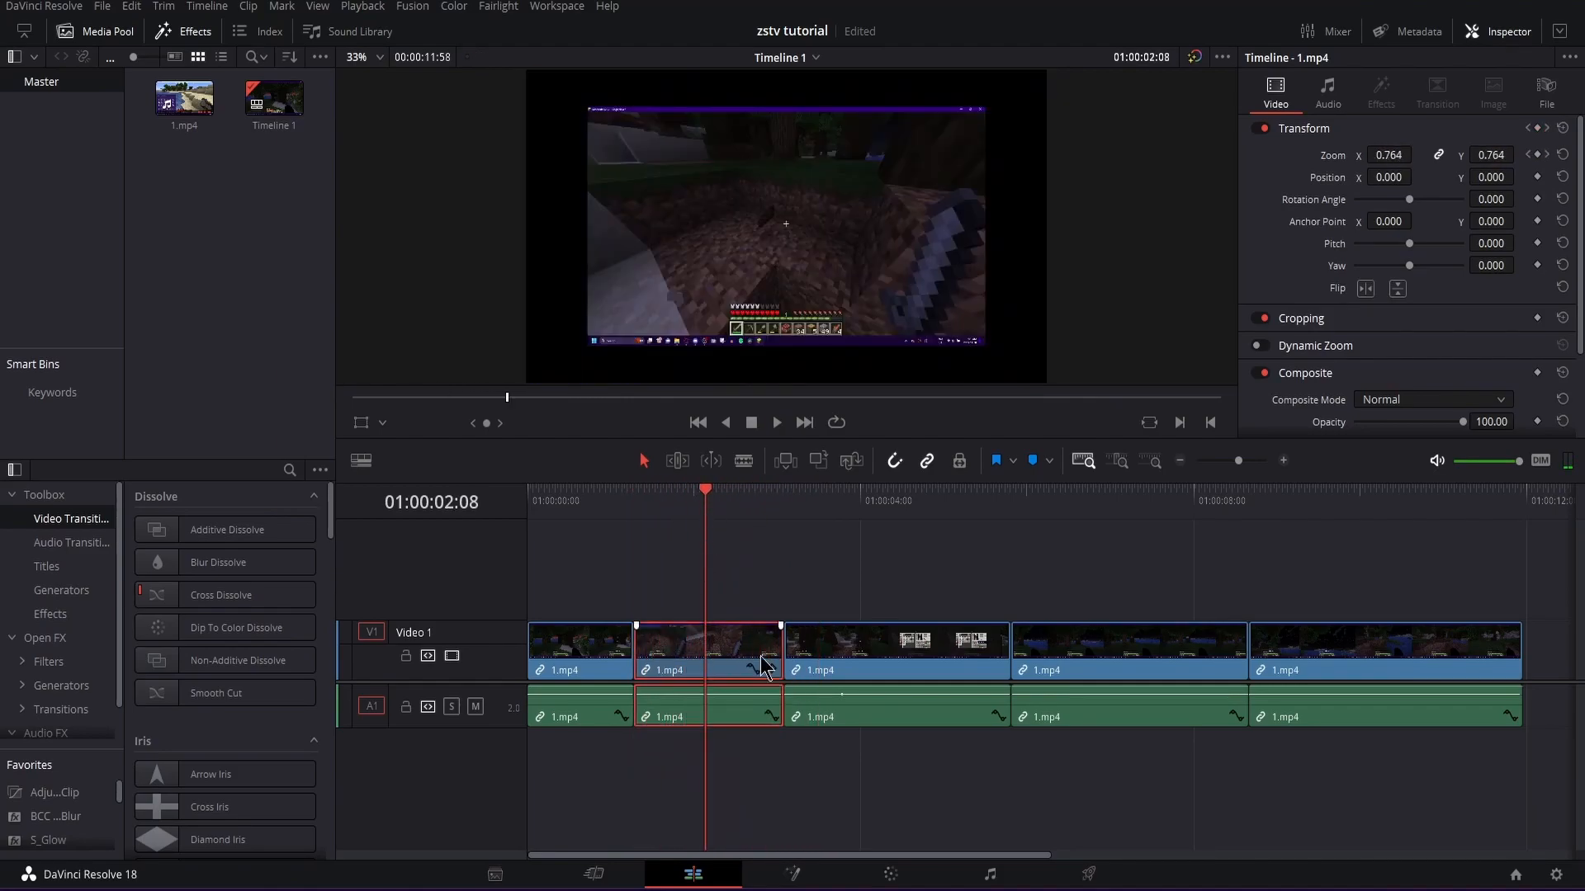
left_click(1528, 156)
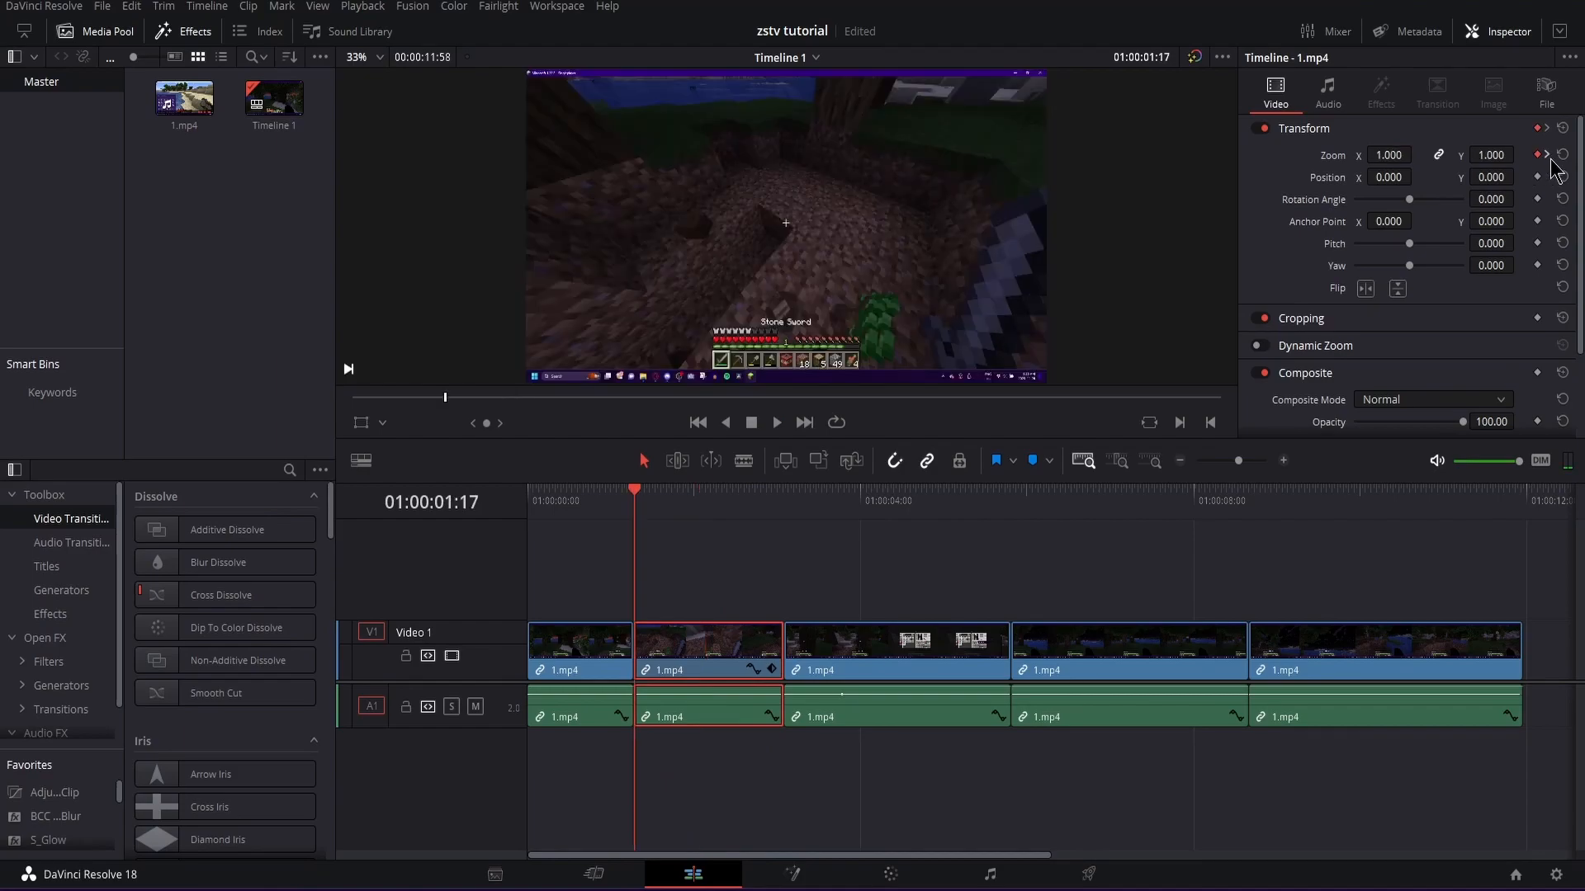
left_click(1547, 155)
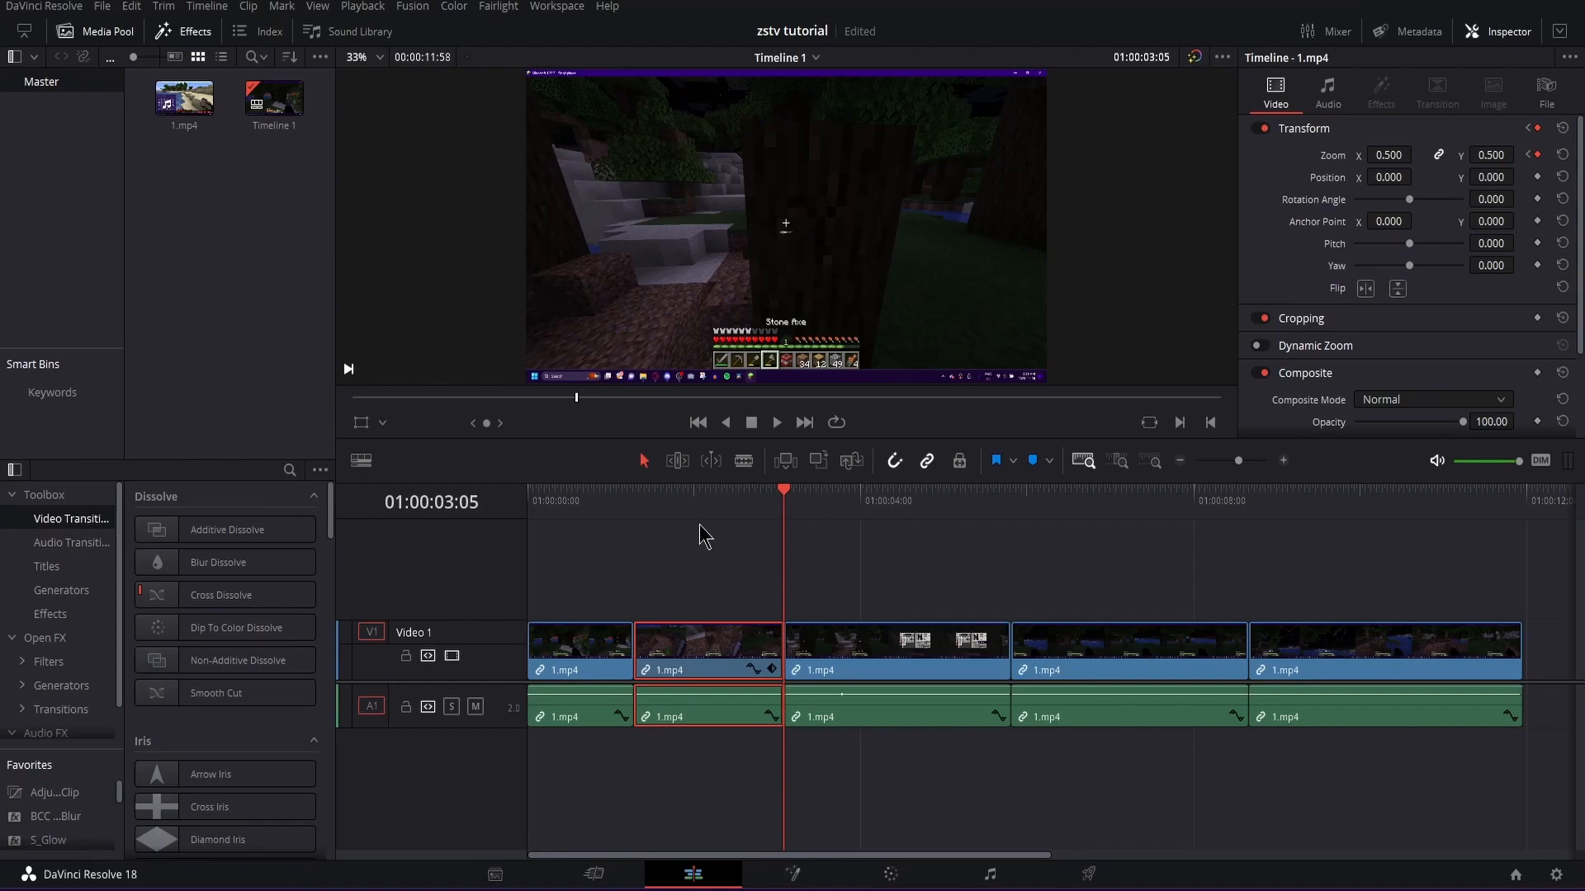
- Add an intermediate zoom keyframe at 01:00:02:49 in the second clip and set its zoom to 0.8
left_click_drag(754, 505, 761, 504)
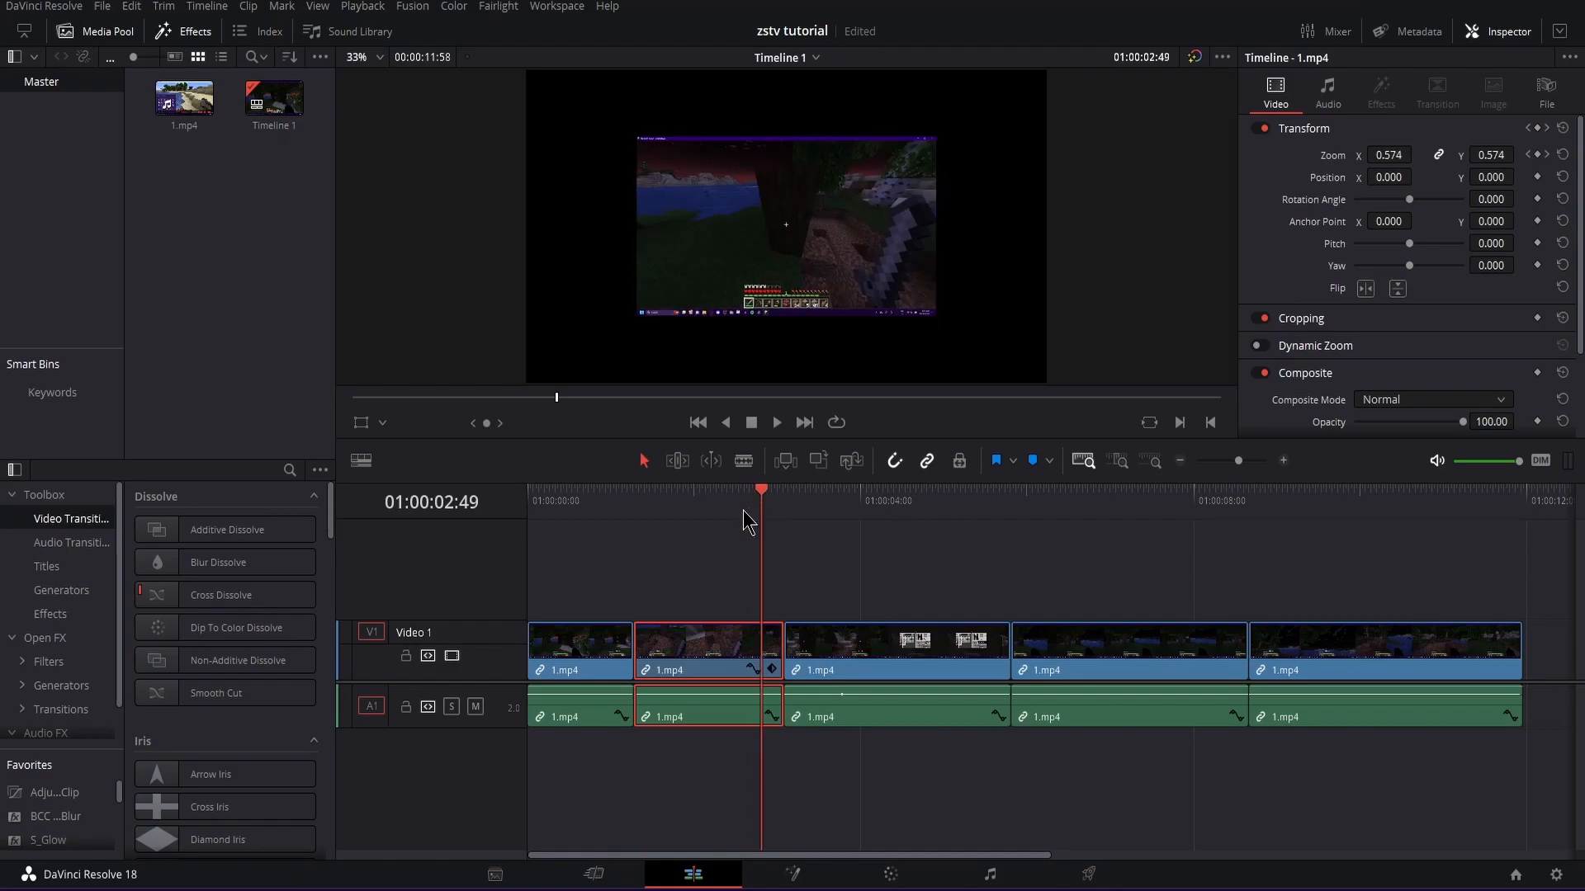
left_click(1536, 154)
left_click(1377, 157)
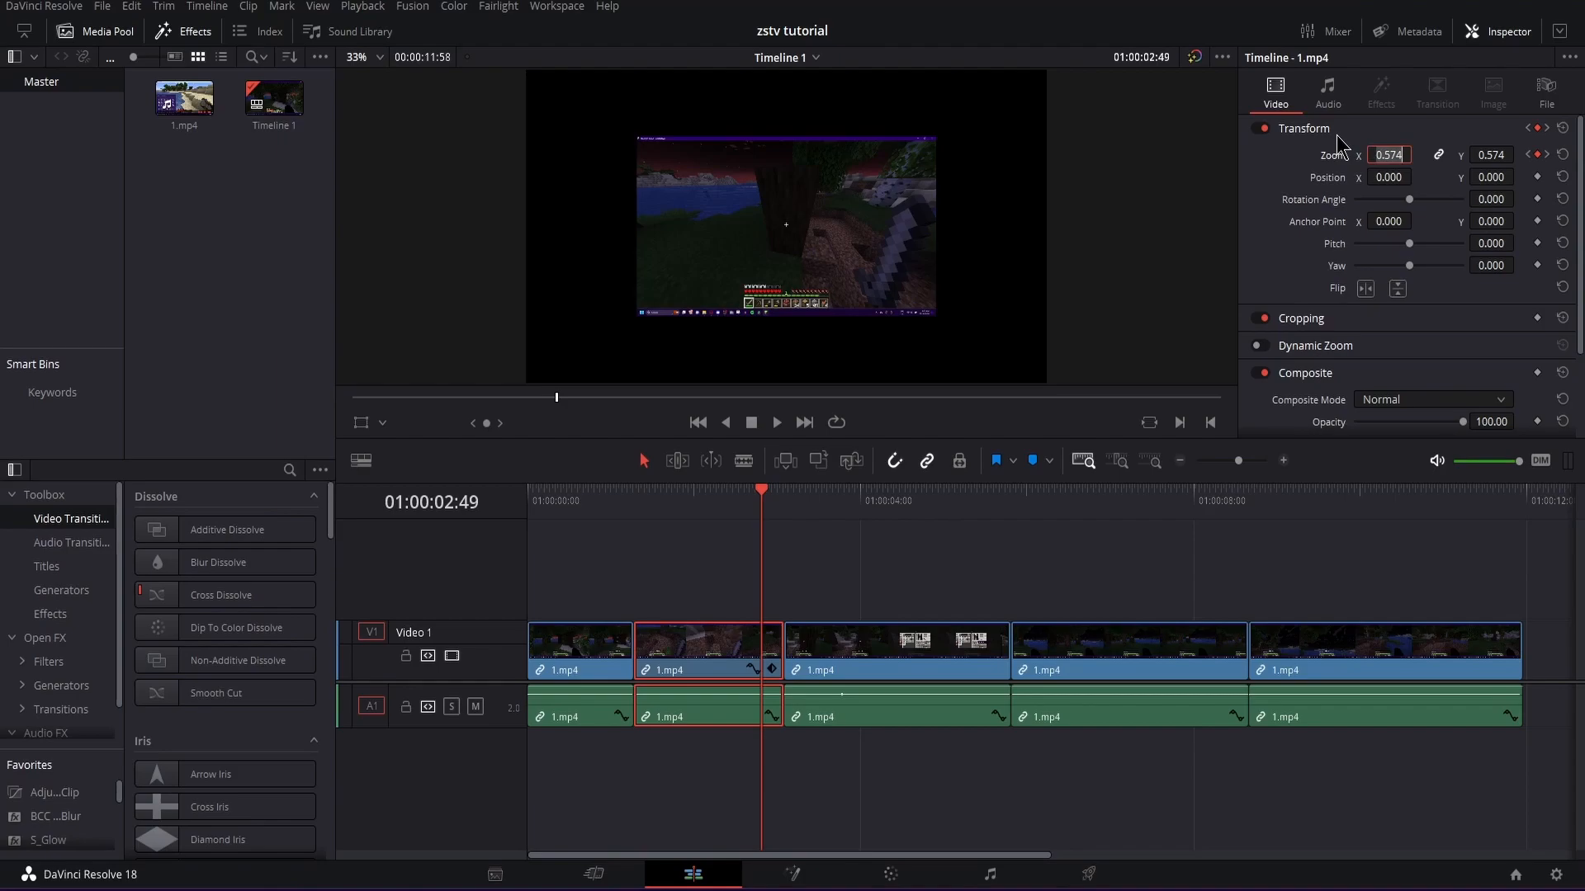
type("0.8")
key("Return")
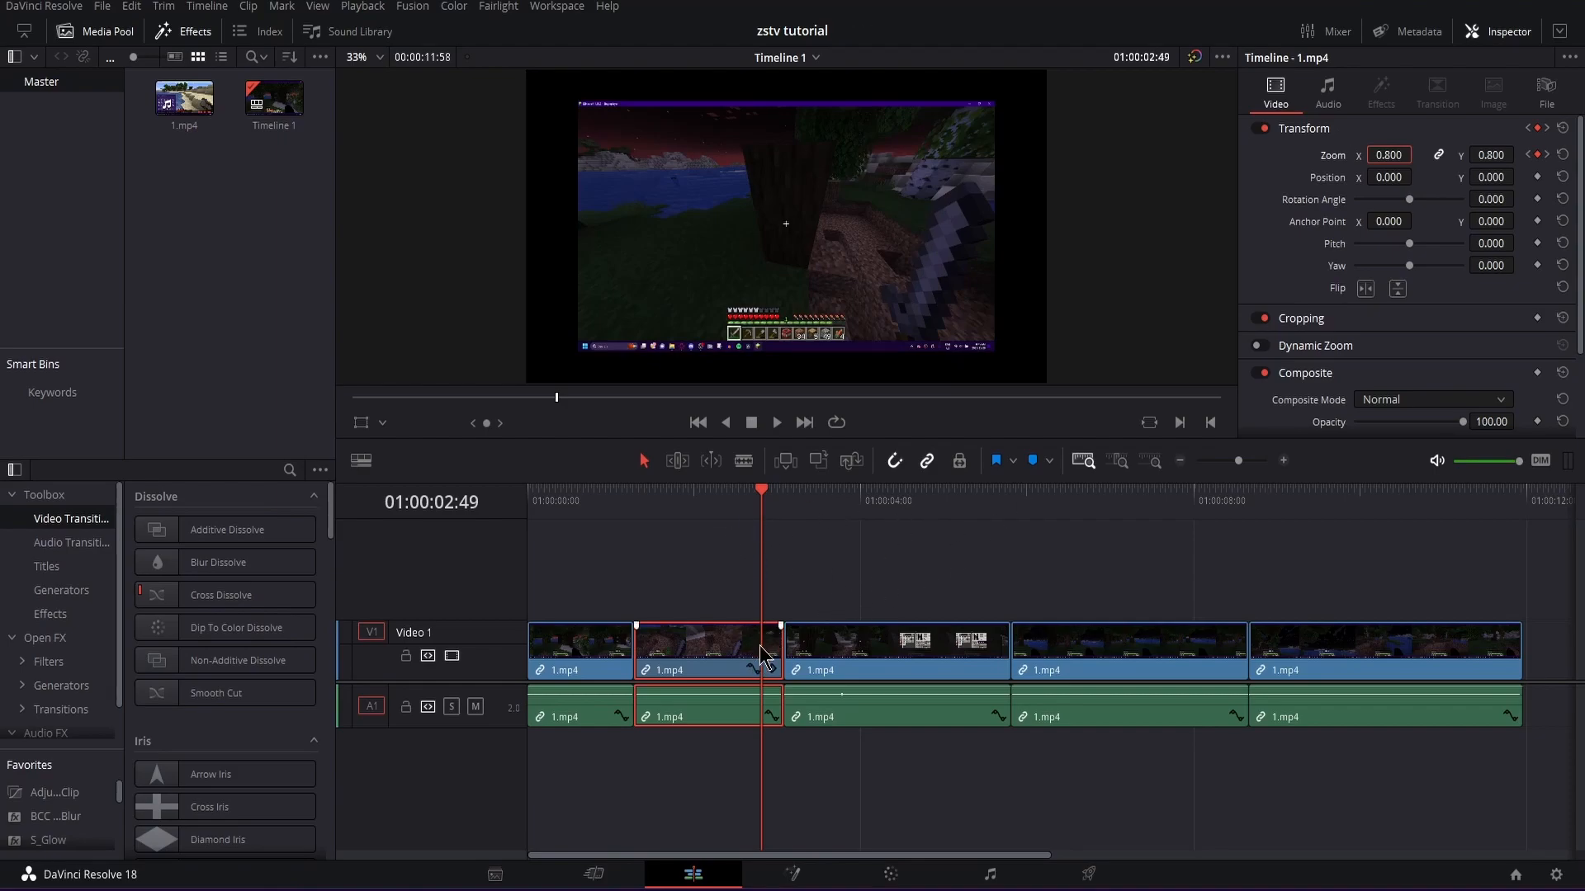
- Set the zoom of the keyframe at the end of the second clip to 0.3
left_click(780, 505)
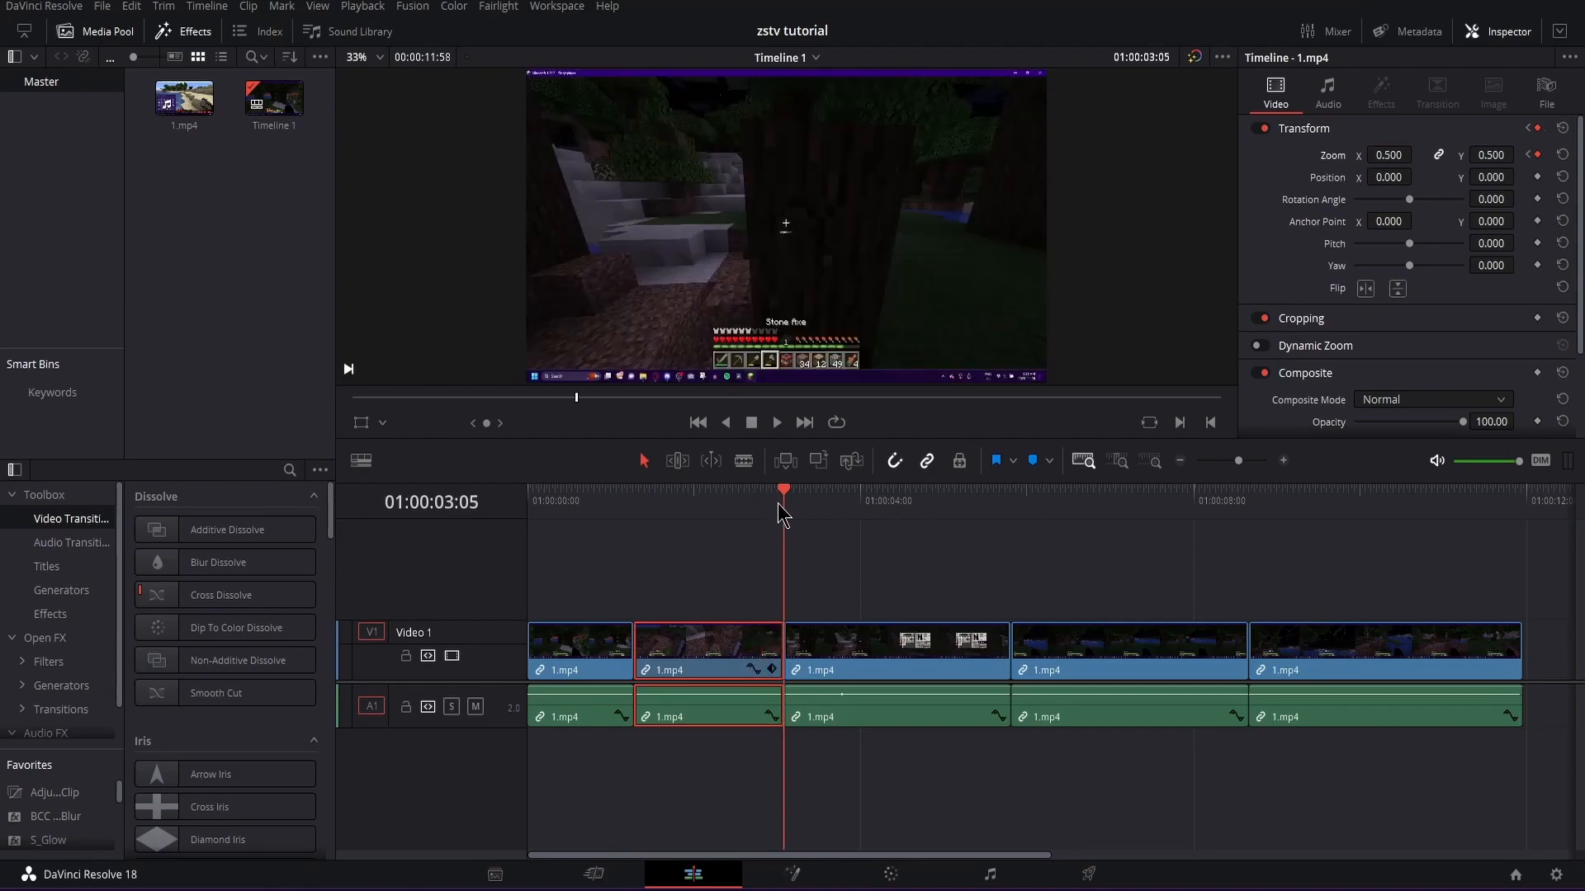
left_click(766, 505)
left_click(779, 505)
left_click(1481, 156)
type("0")
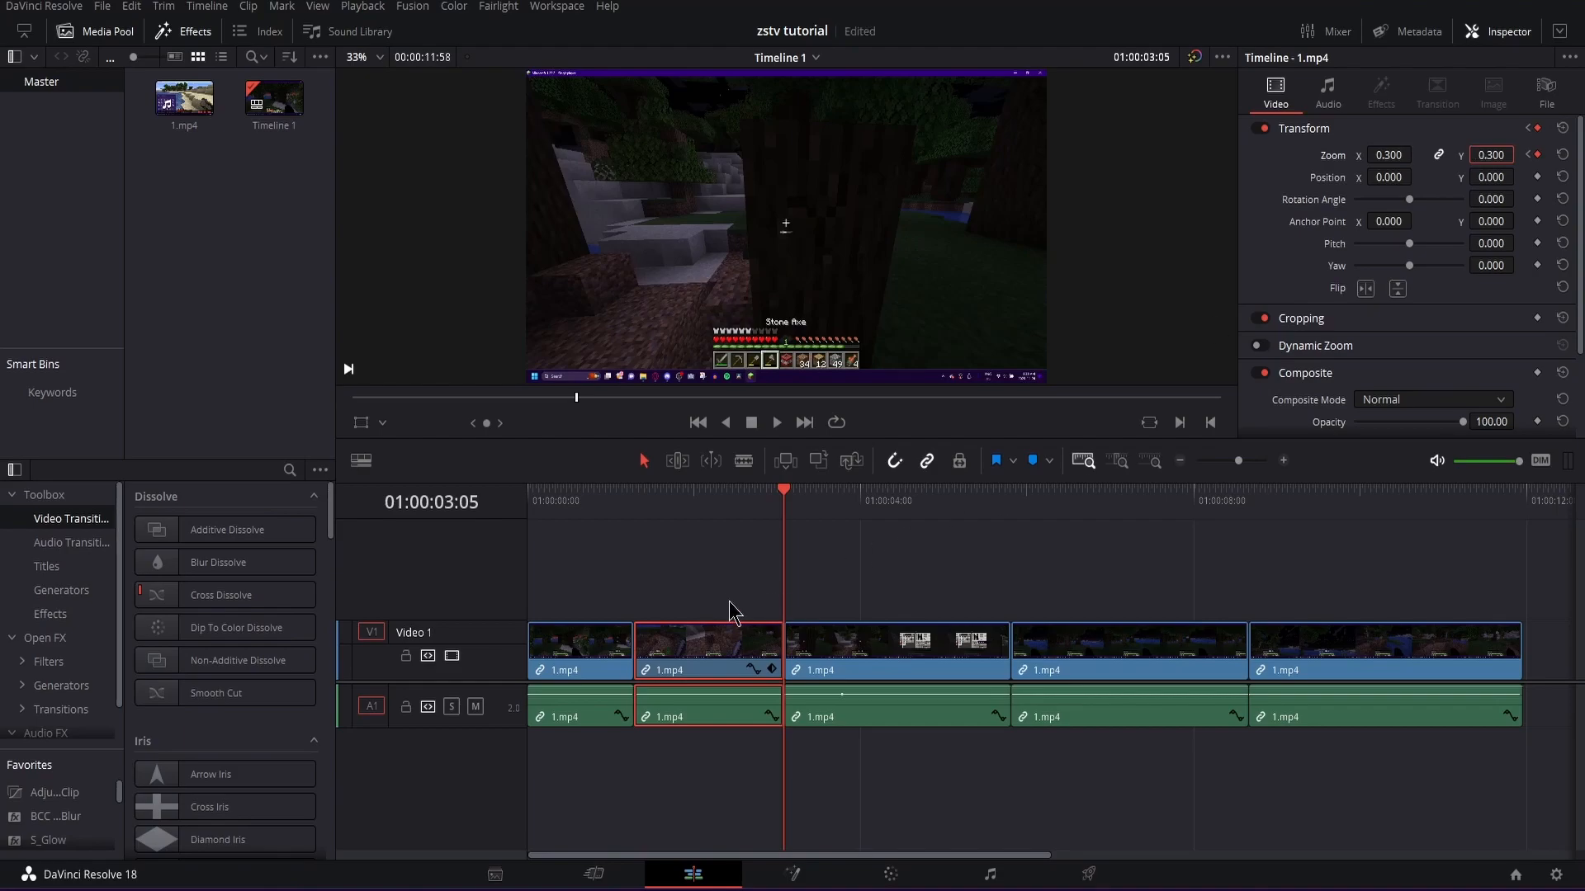
- Step through the second clip's three zoom keyframes and play back the animation
left_click(1528, 154)
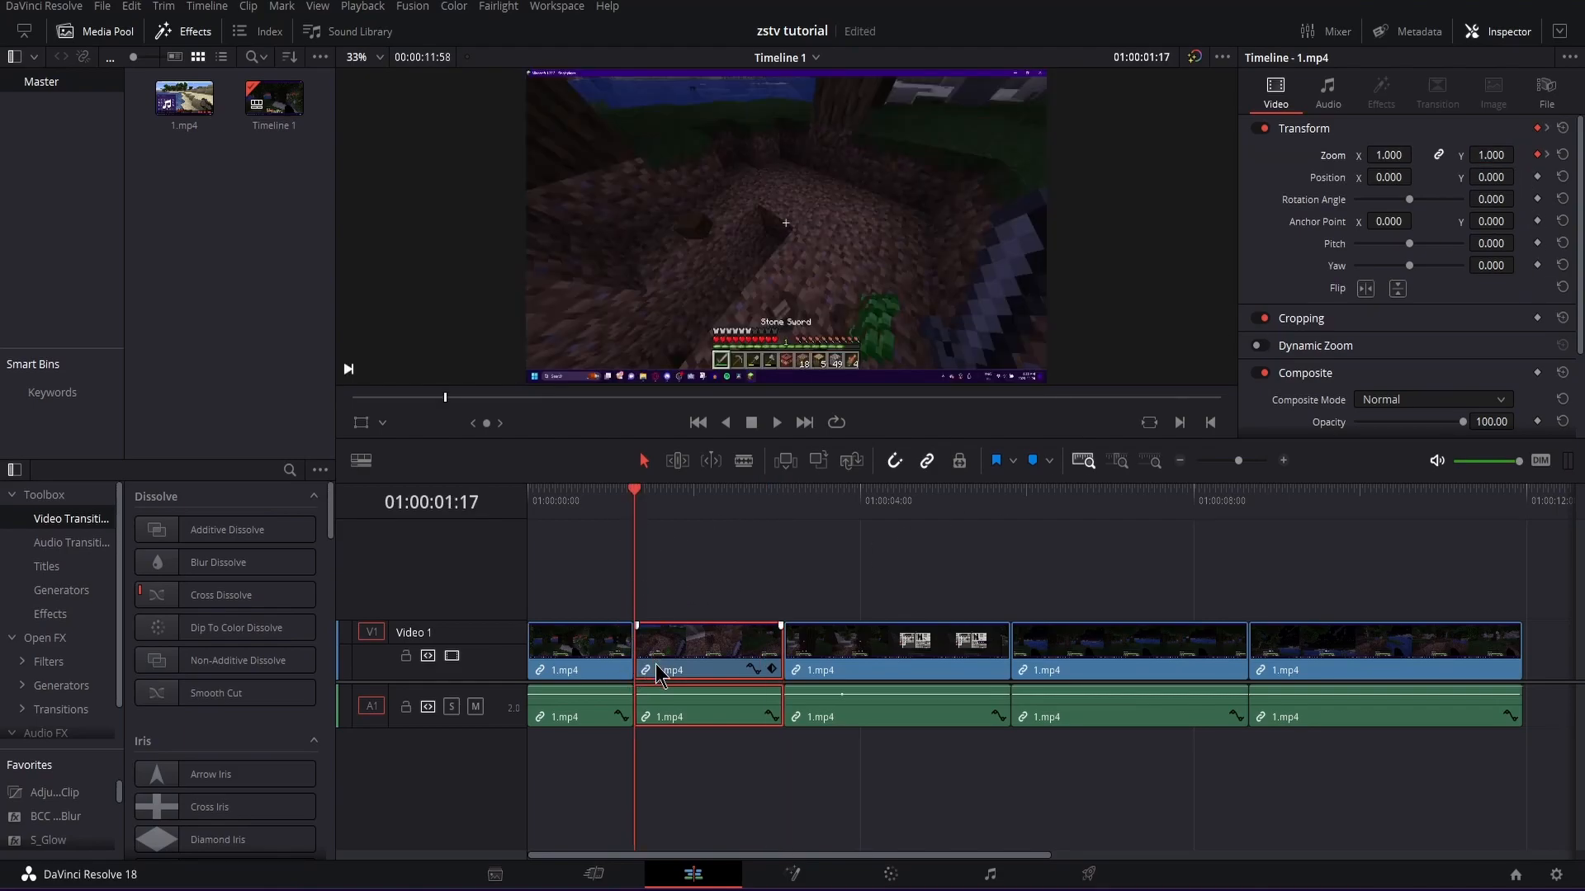
left_click(1546, 154)
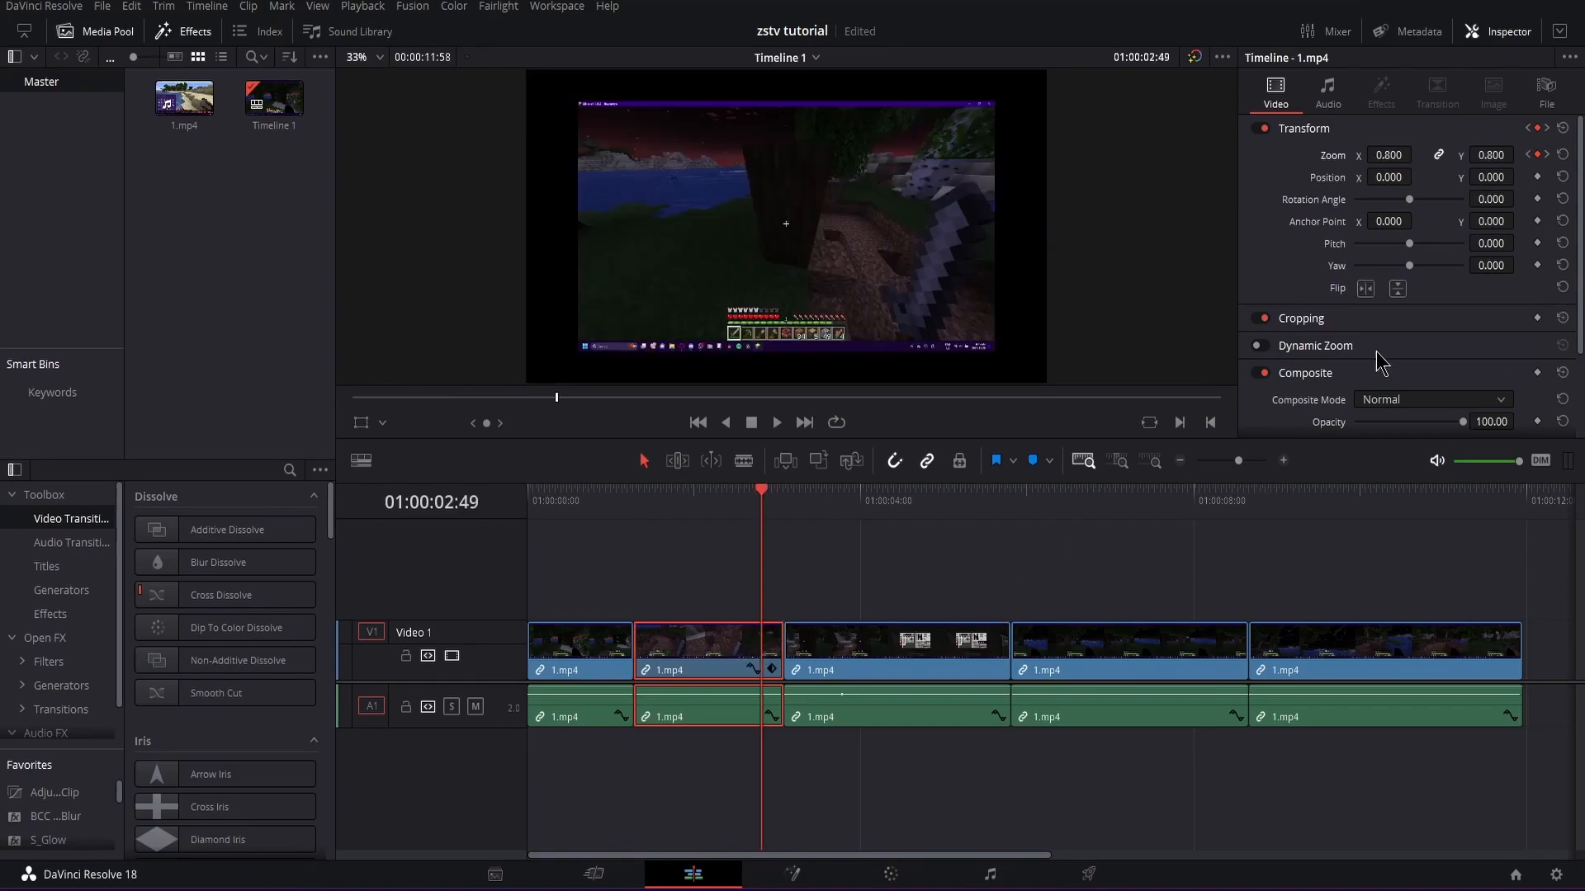
left_click(1546, 154)
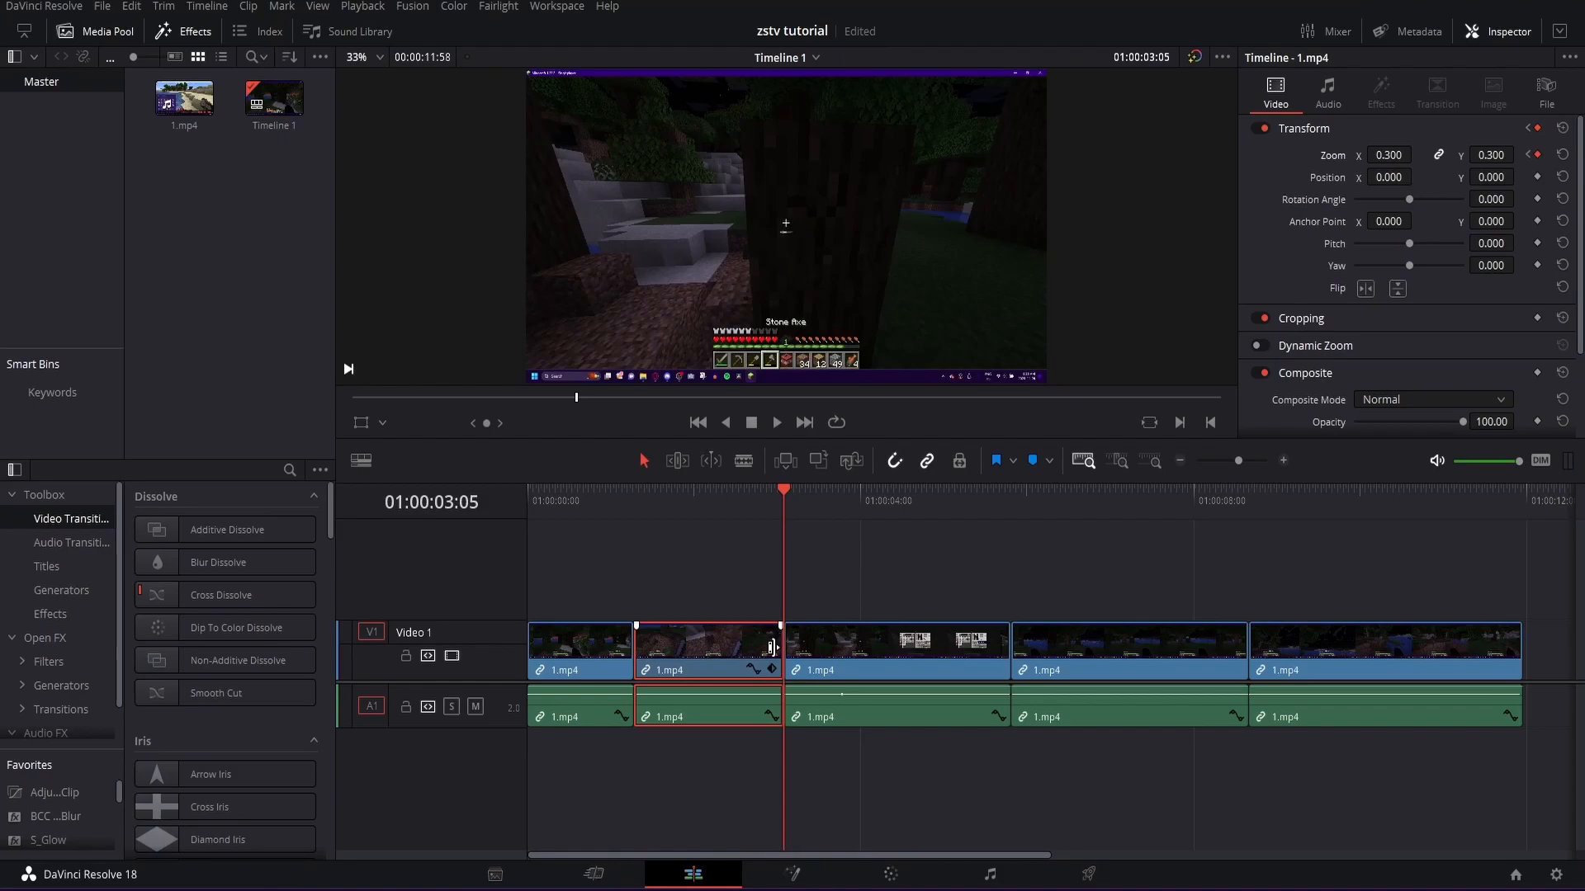
left_click(633, 500)
key("space")
left_click(632, 502)
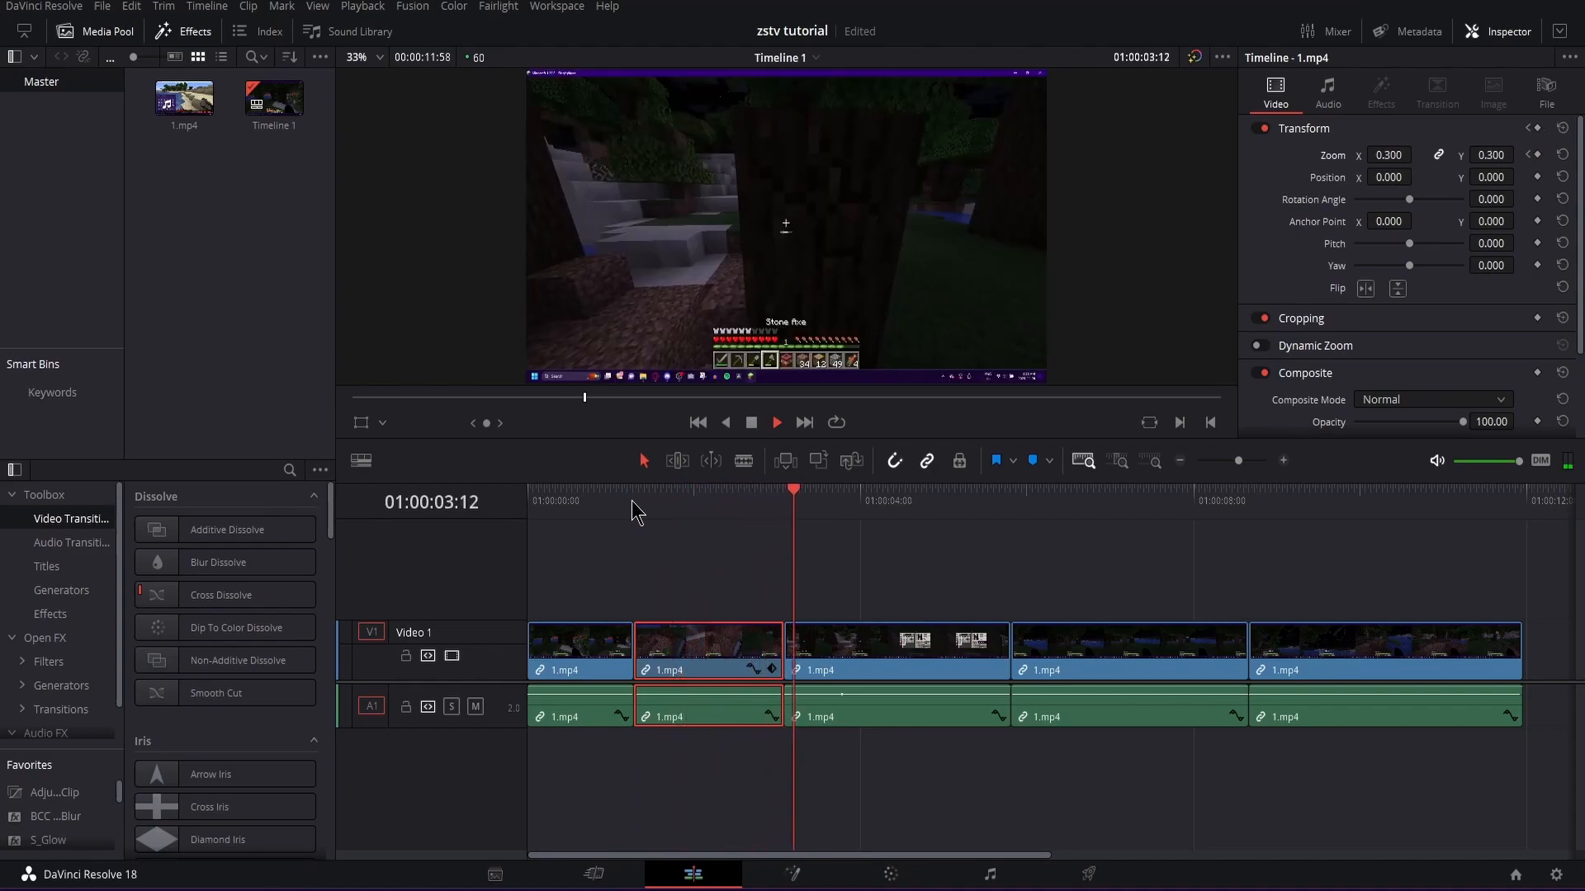
left_click(813, 608)
left_click(721, 523)
key("space")
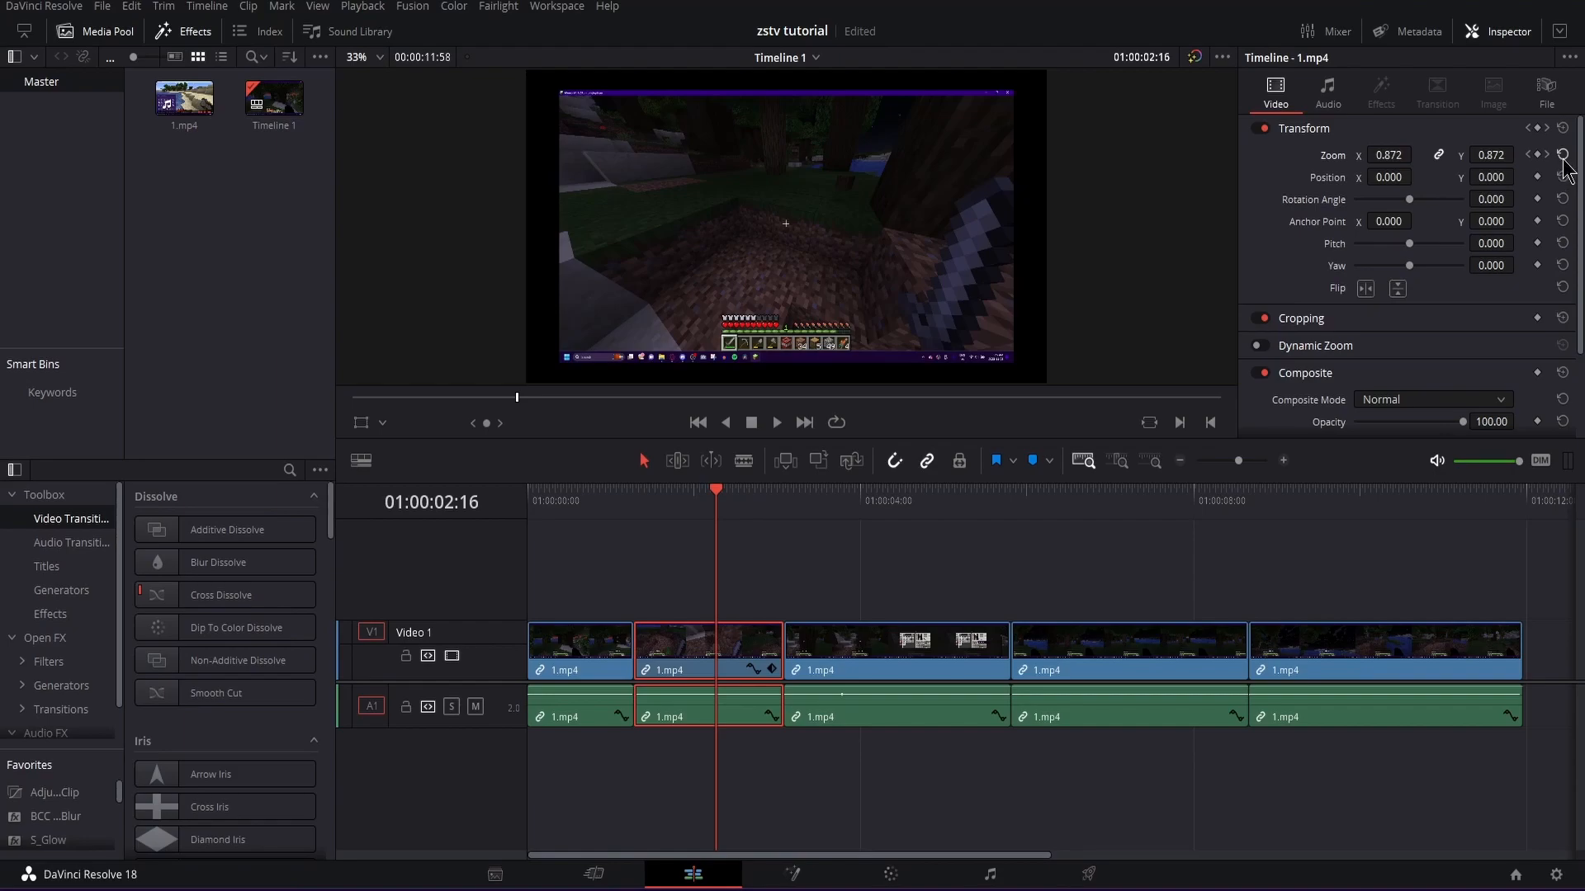
- Reset the second clip's zoom to clear its keyframed animation
left_click(821, 653)
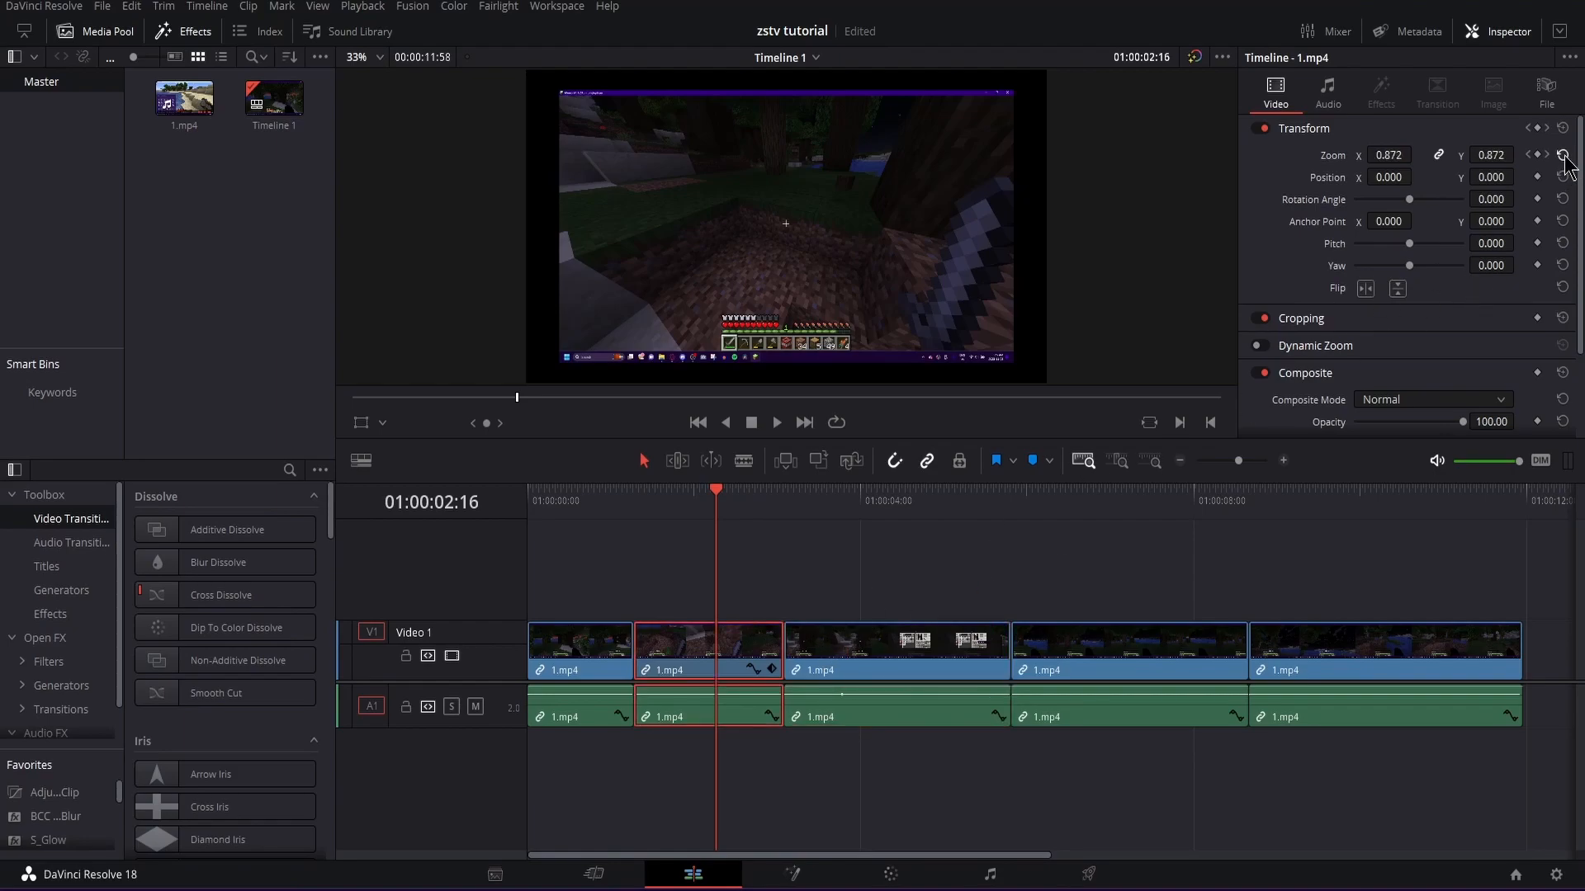
left_click(1562, 154)
- Combine all the clips on the timeline into a single compound clip
left_click(881, 671)
key("ctrl+a")
right_click(906, 652)
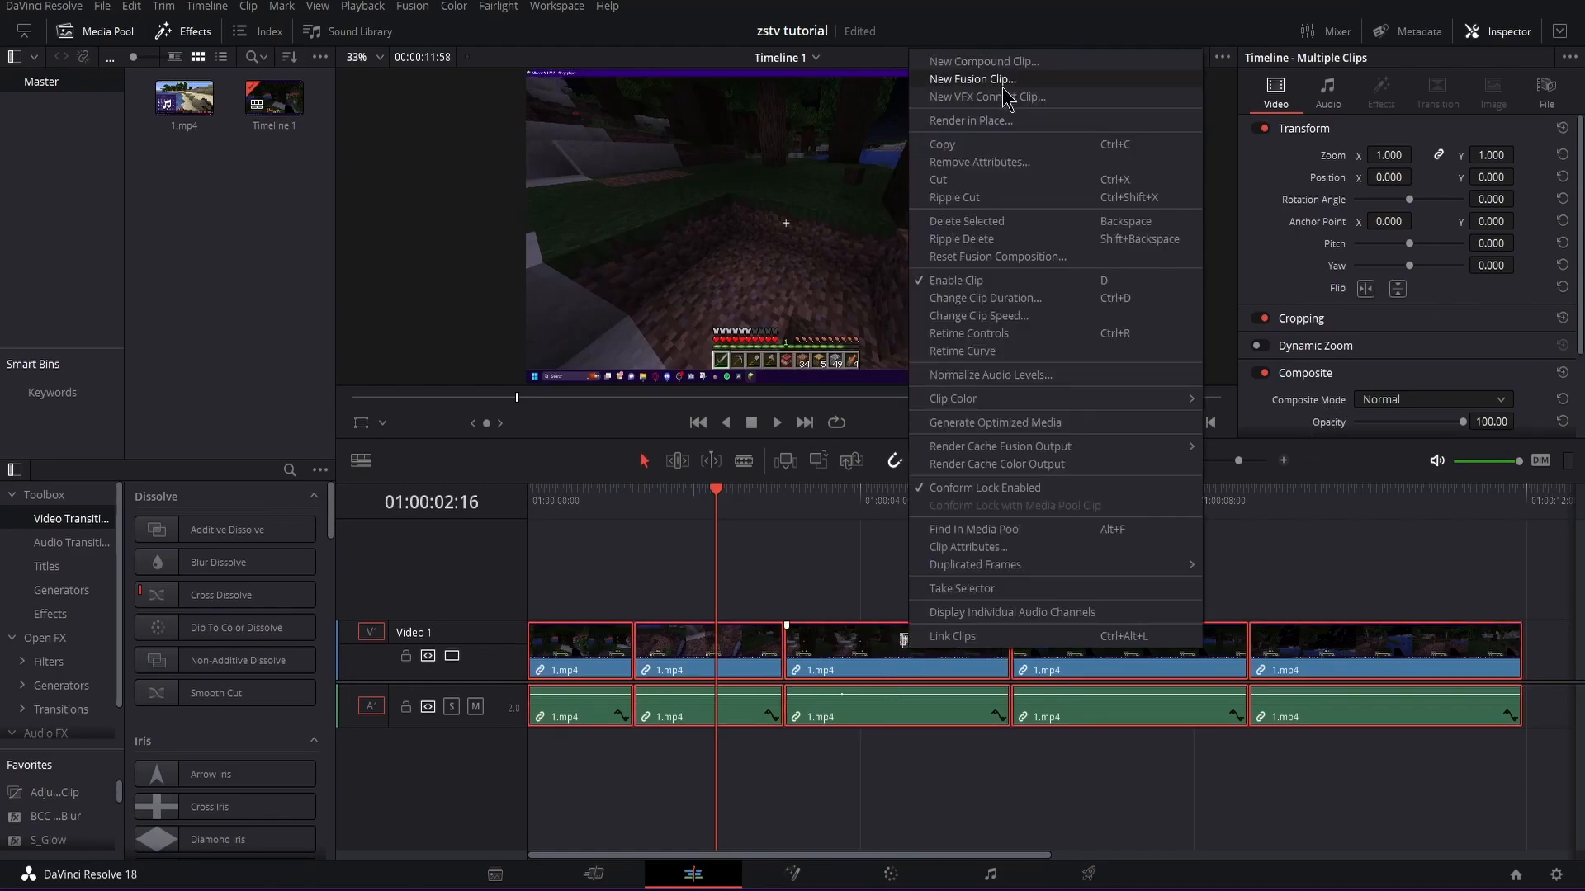
left_click(1015, 61)
left_click(916, 493)
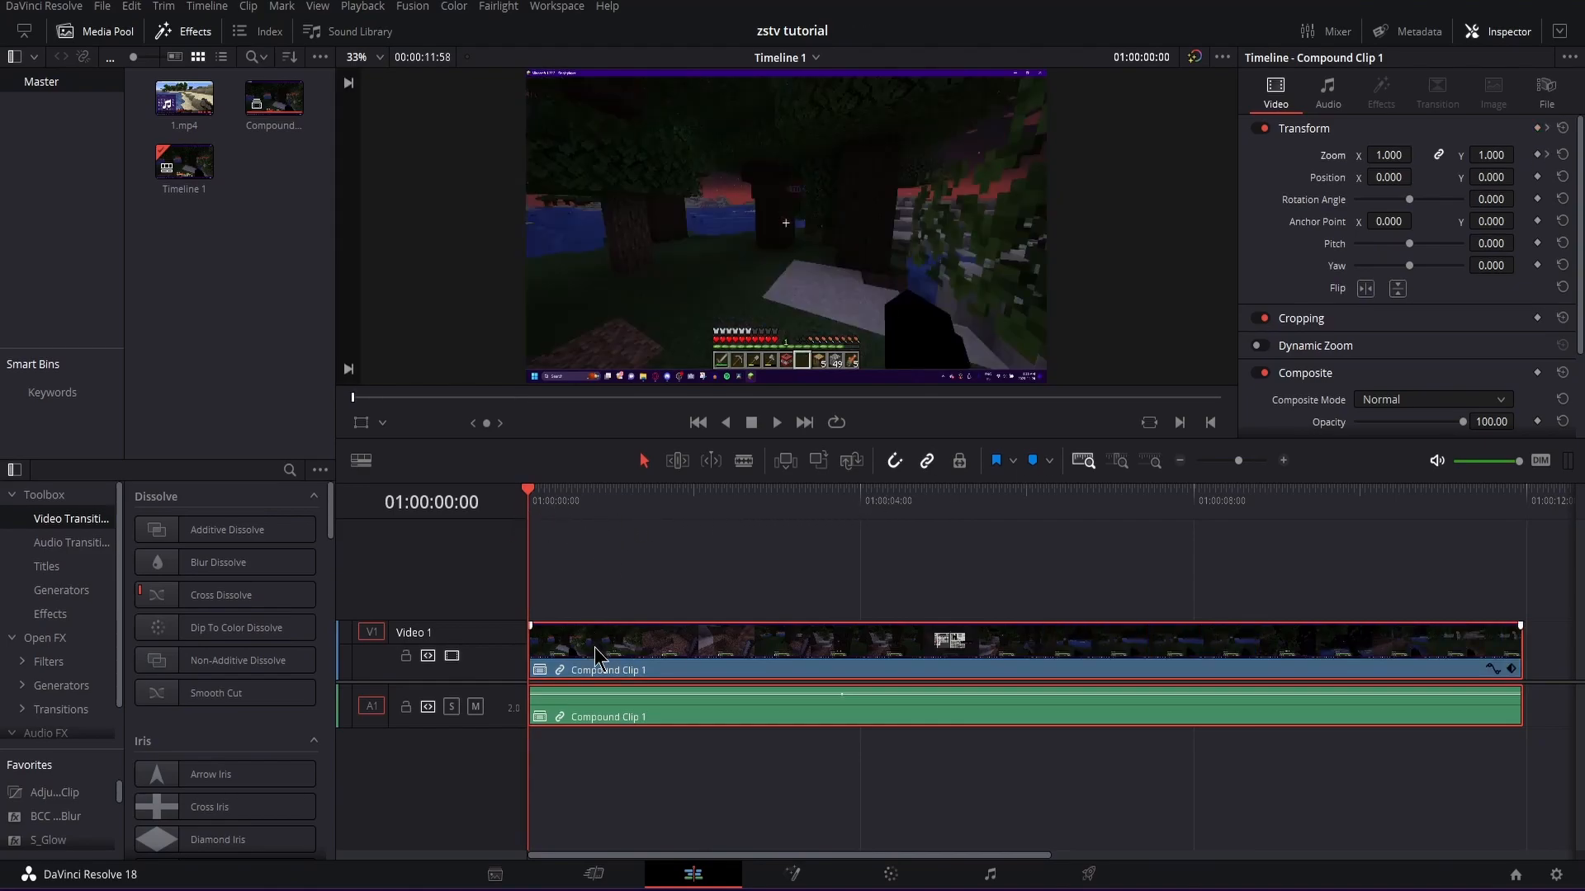
- Add a zoom keyframe at 01:00:01:04 in the compound clip and set its zoom to 0.9
left_click(618, 496)
left_click(1536, 155)
left_click(1536, 155)
double_click(1490, 155)
key("BackSpace")
key("Return")
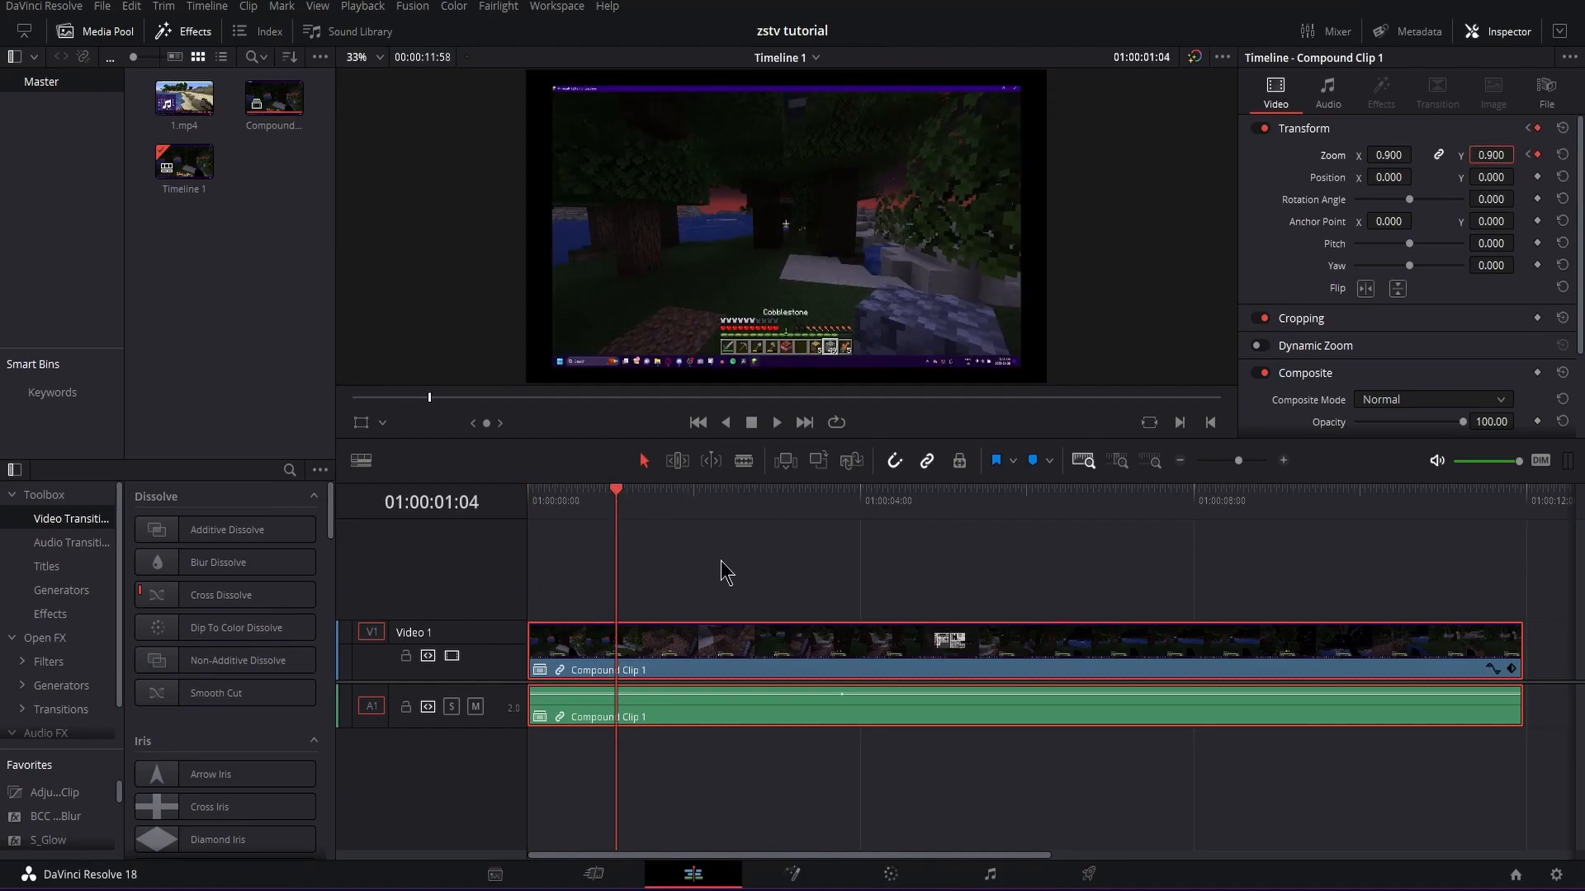
- Play back the compound clip to check its zoom animation
left_click_drag(579, 500, 611, 503)
key("space")
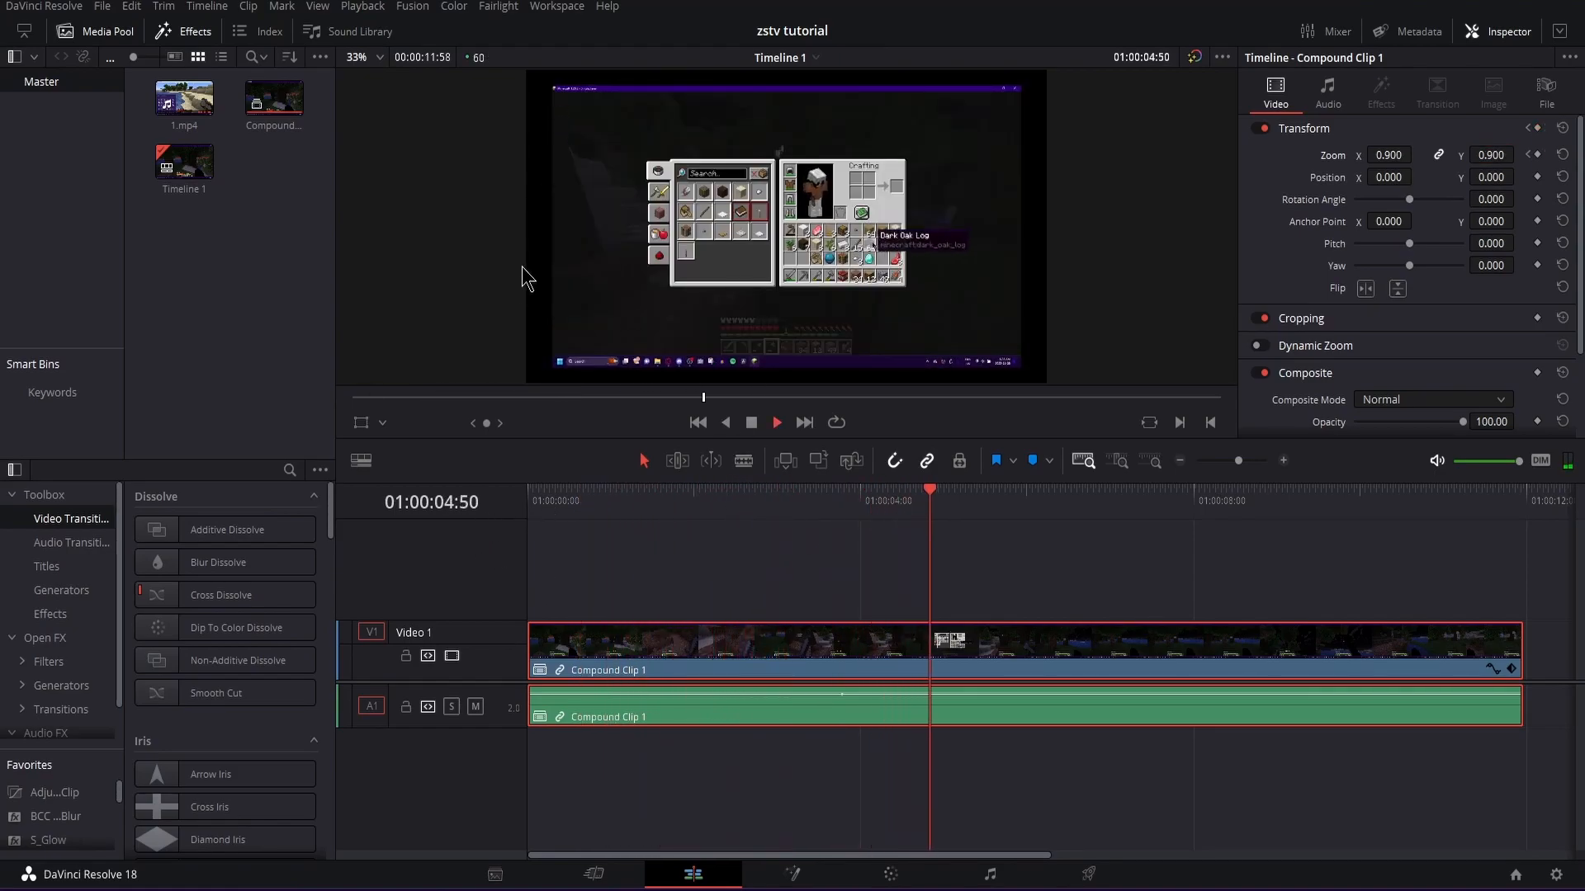
key("space")
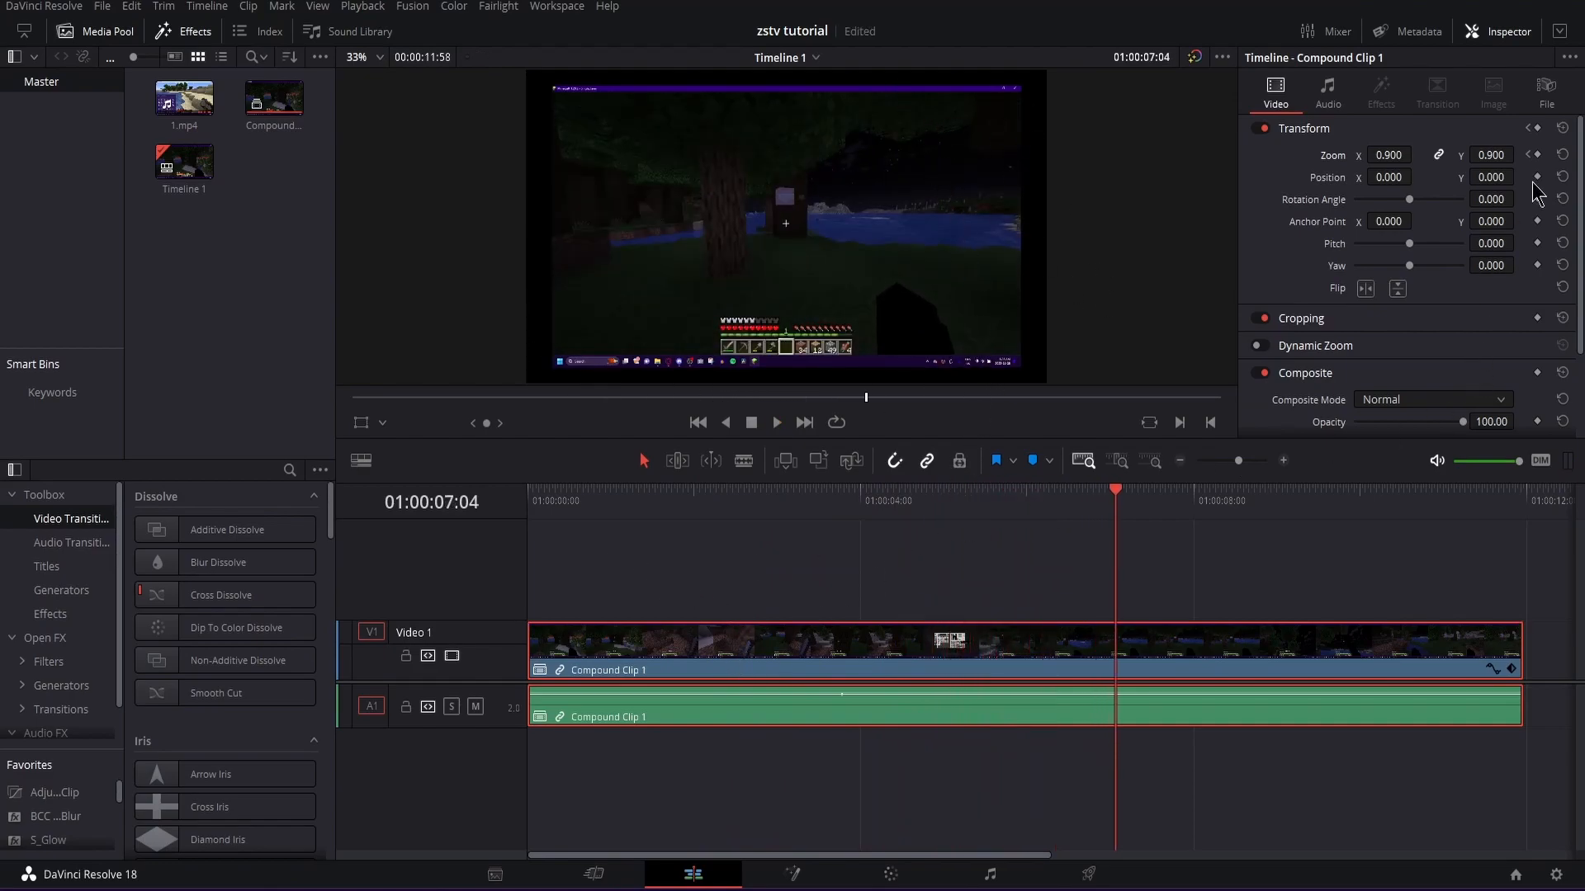
- Reset the compound clip's zoom and add a new zoom keyframe at the clip's start
left_click(1527, 154)
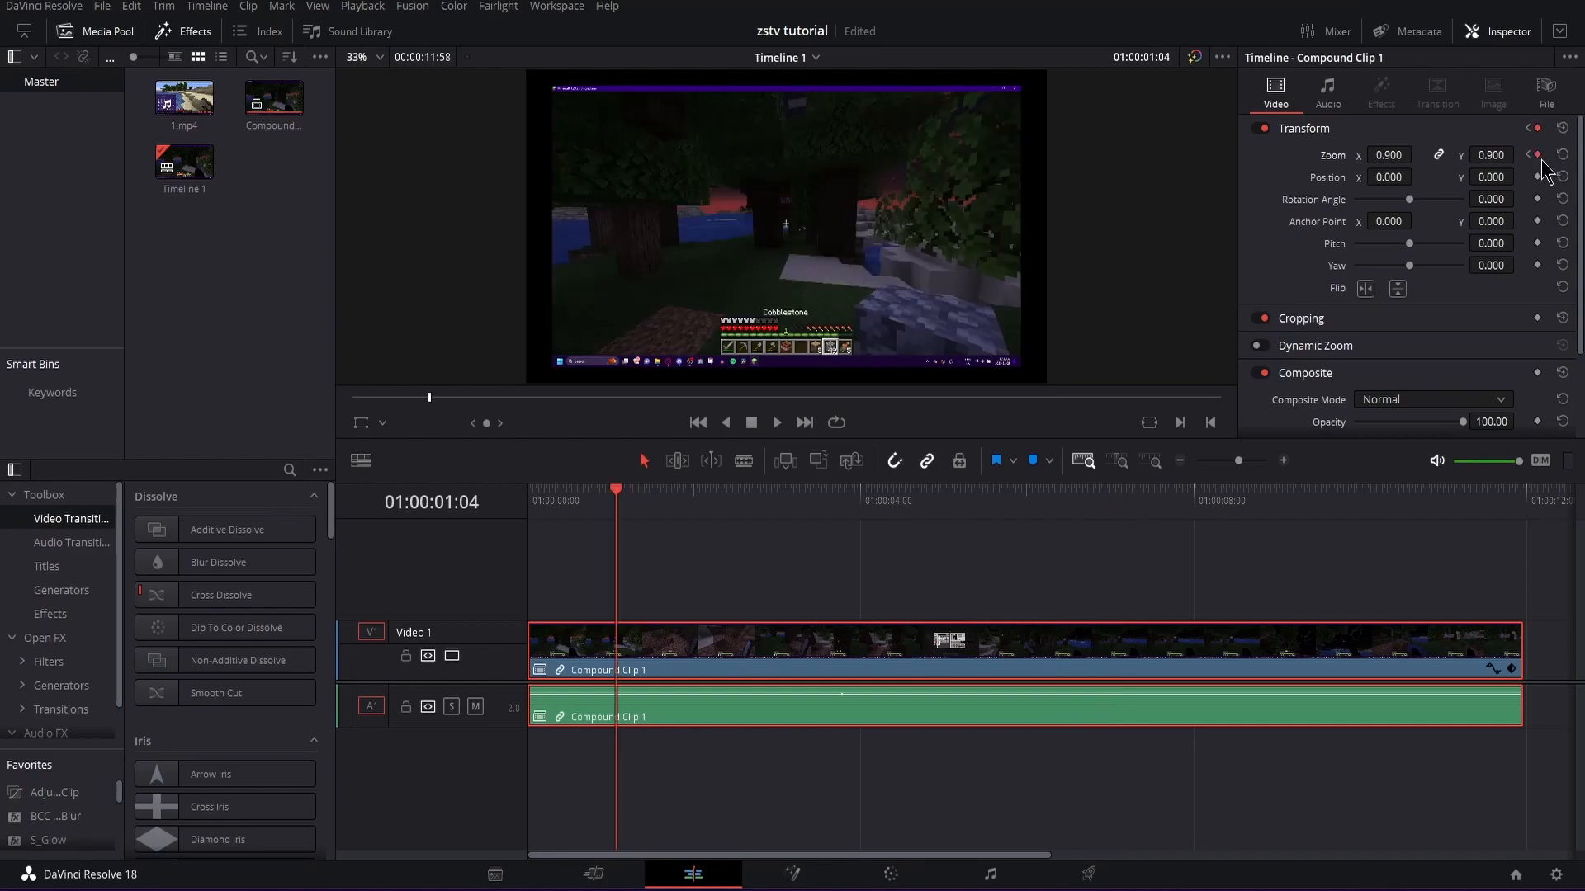
left_click(1528, 155)
left_click(1561, 154)
left_click(1537, 155)
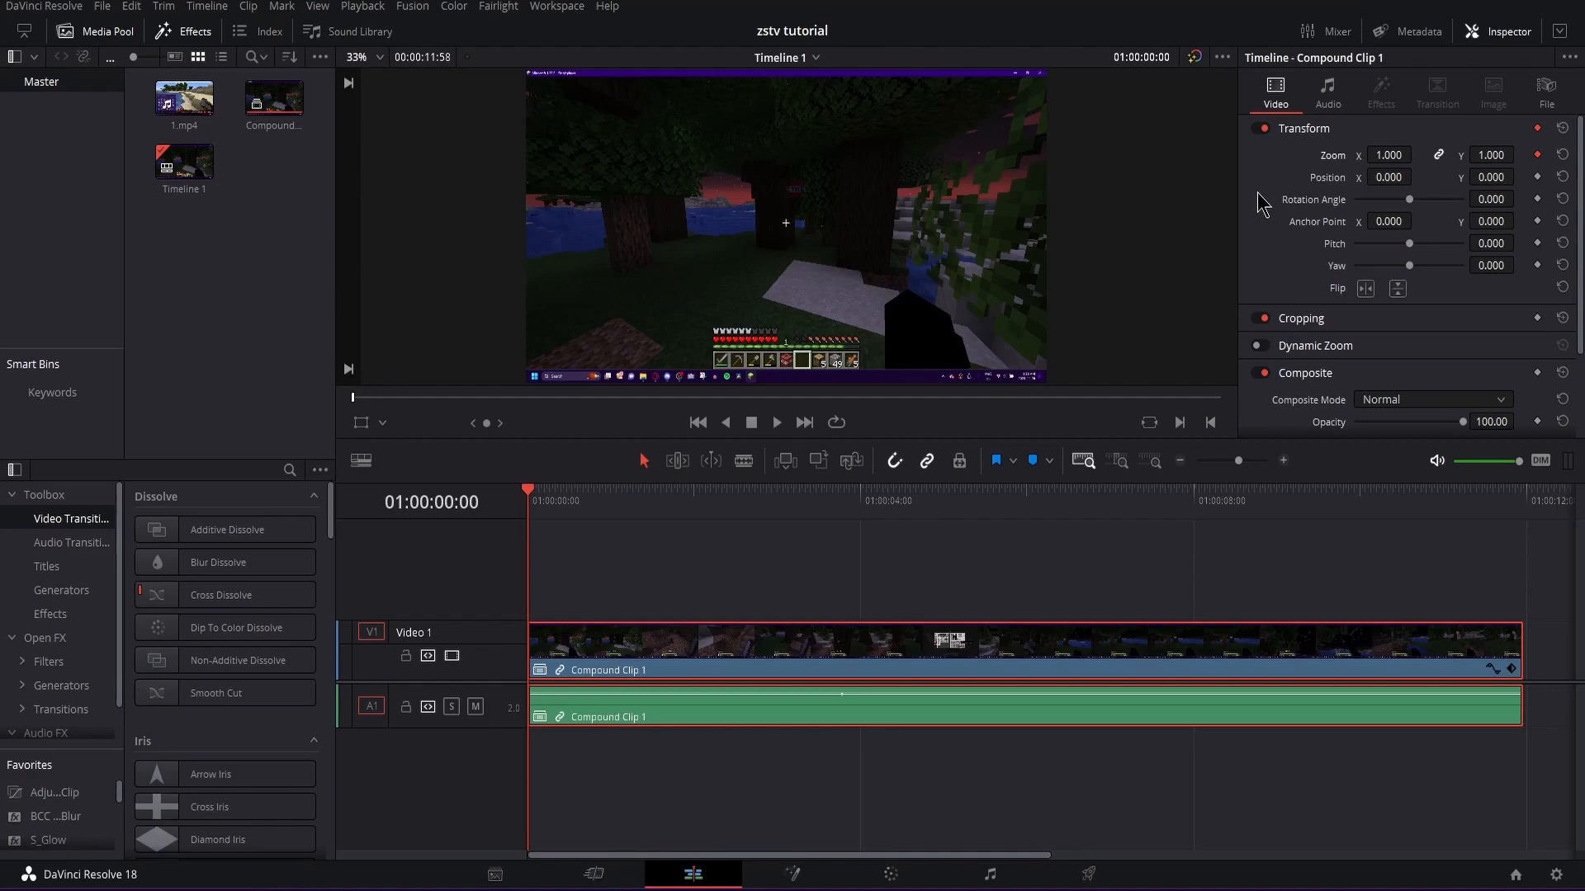
- Add a zoom keyframe at 01:00:00:10 in the compound clip and set its zoom to 0.5
key("space")
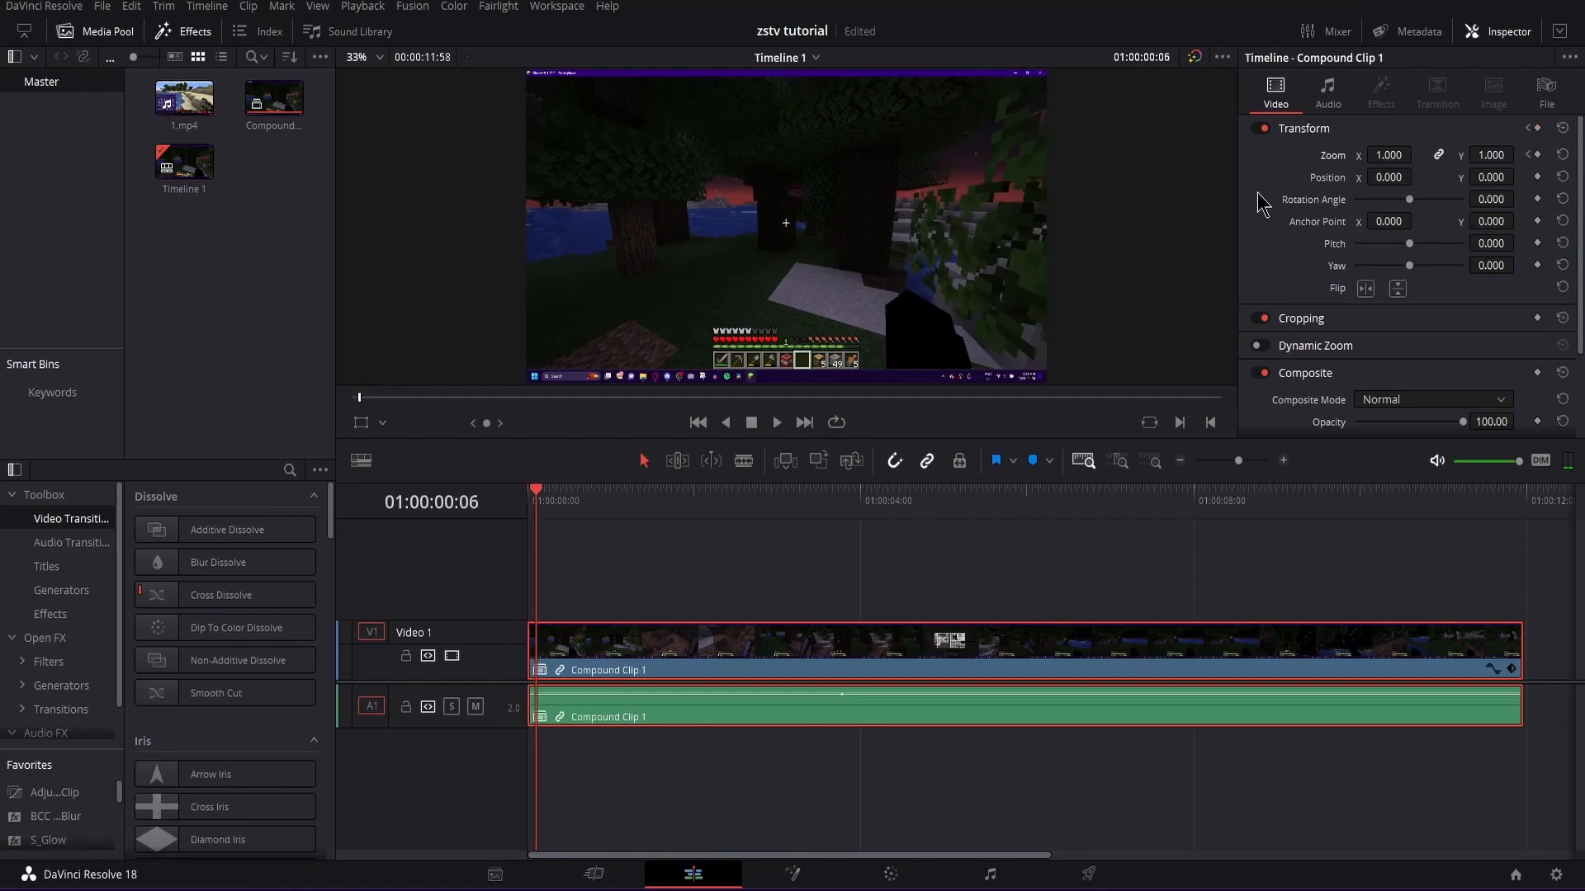
left_click(1537, 155)
left_click(1493, 156)
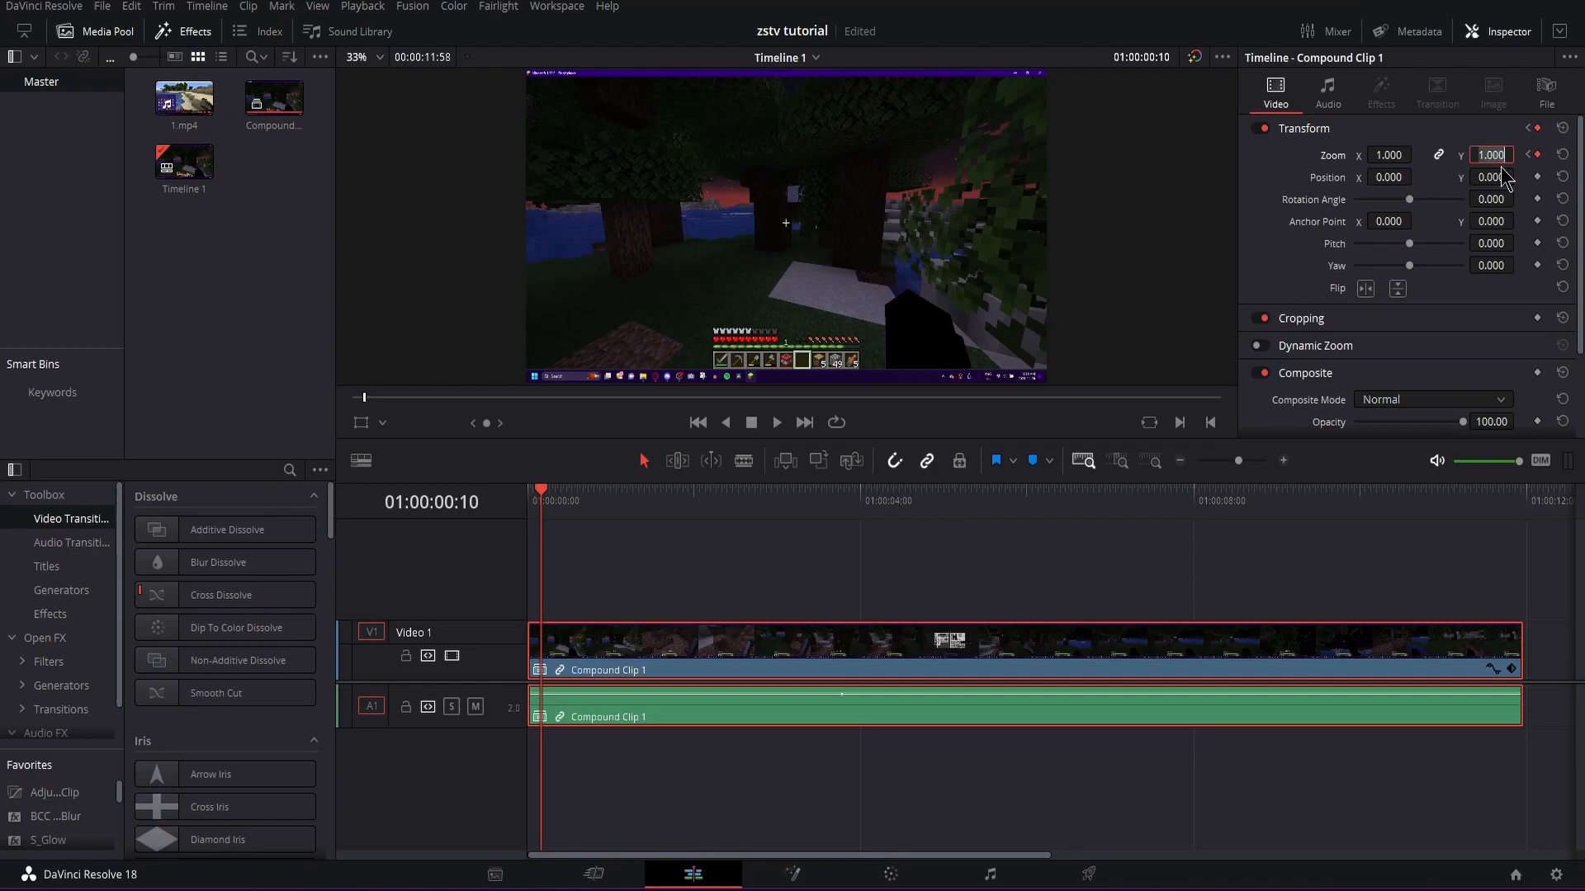
type("0.5")
key("Return")
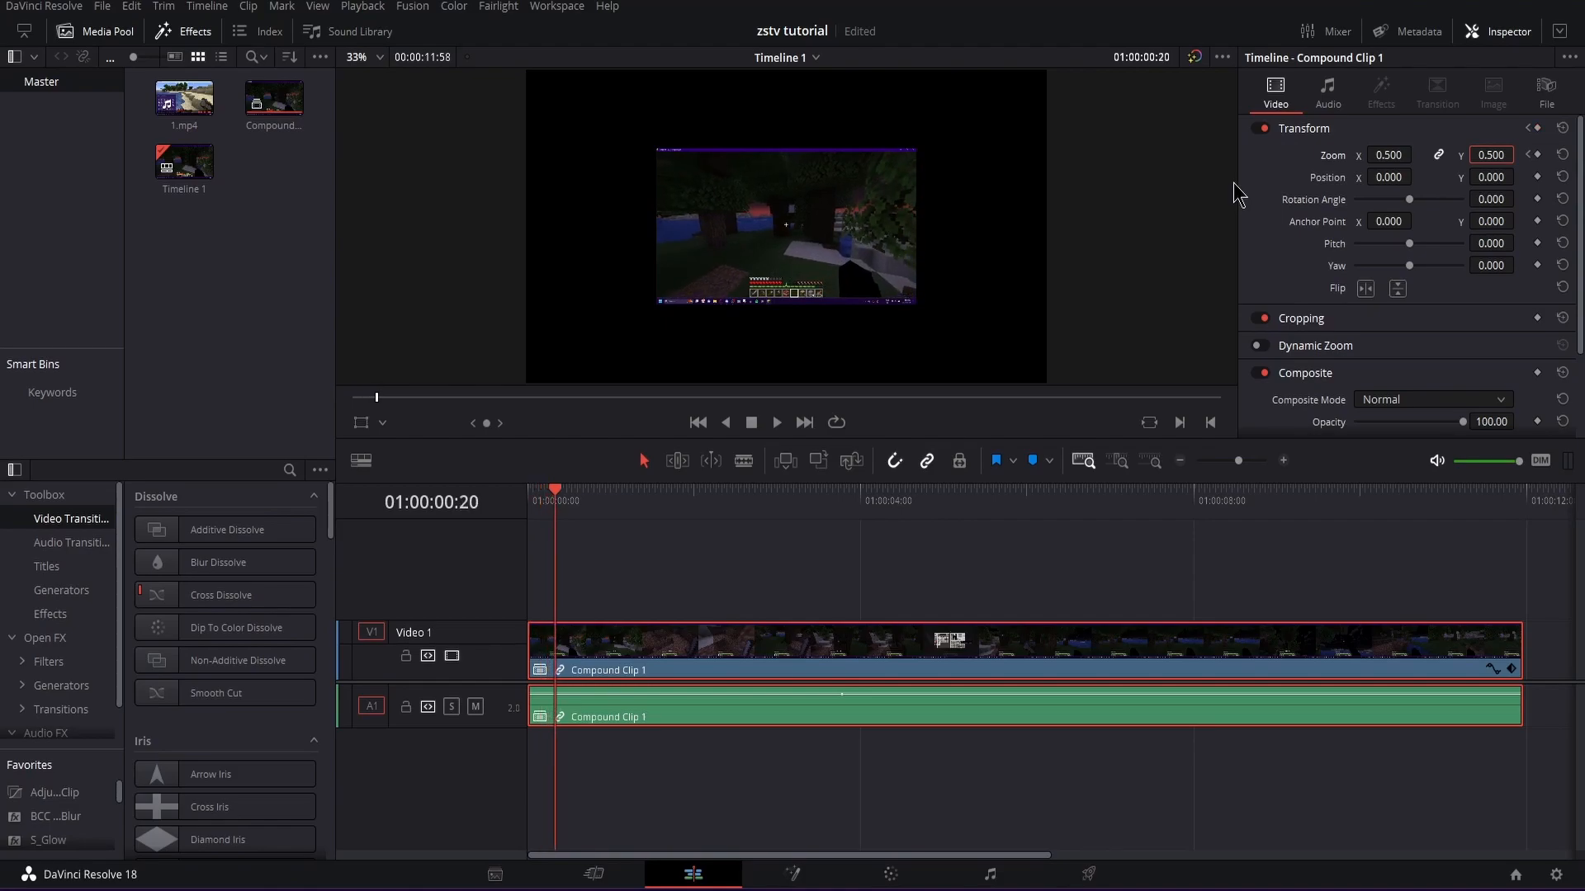
- Add another zoom keyframe at 01:00:00:20 in the compound clip and set its zoom back to 1
left_click(1537, 154)
double_click(1482, 154)
type("1")
key("Return")
- Play the compound clip from its start to check the zoom-out and zoom-in animation
left_click_drag(569, 506, 505, 512)
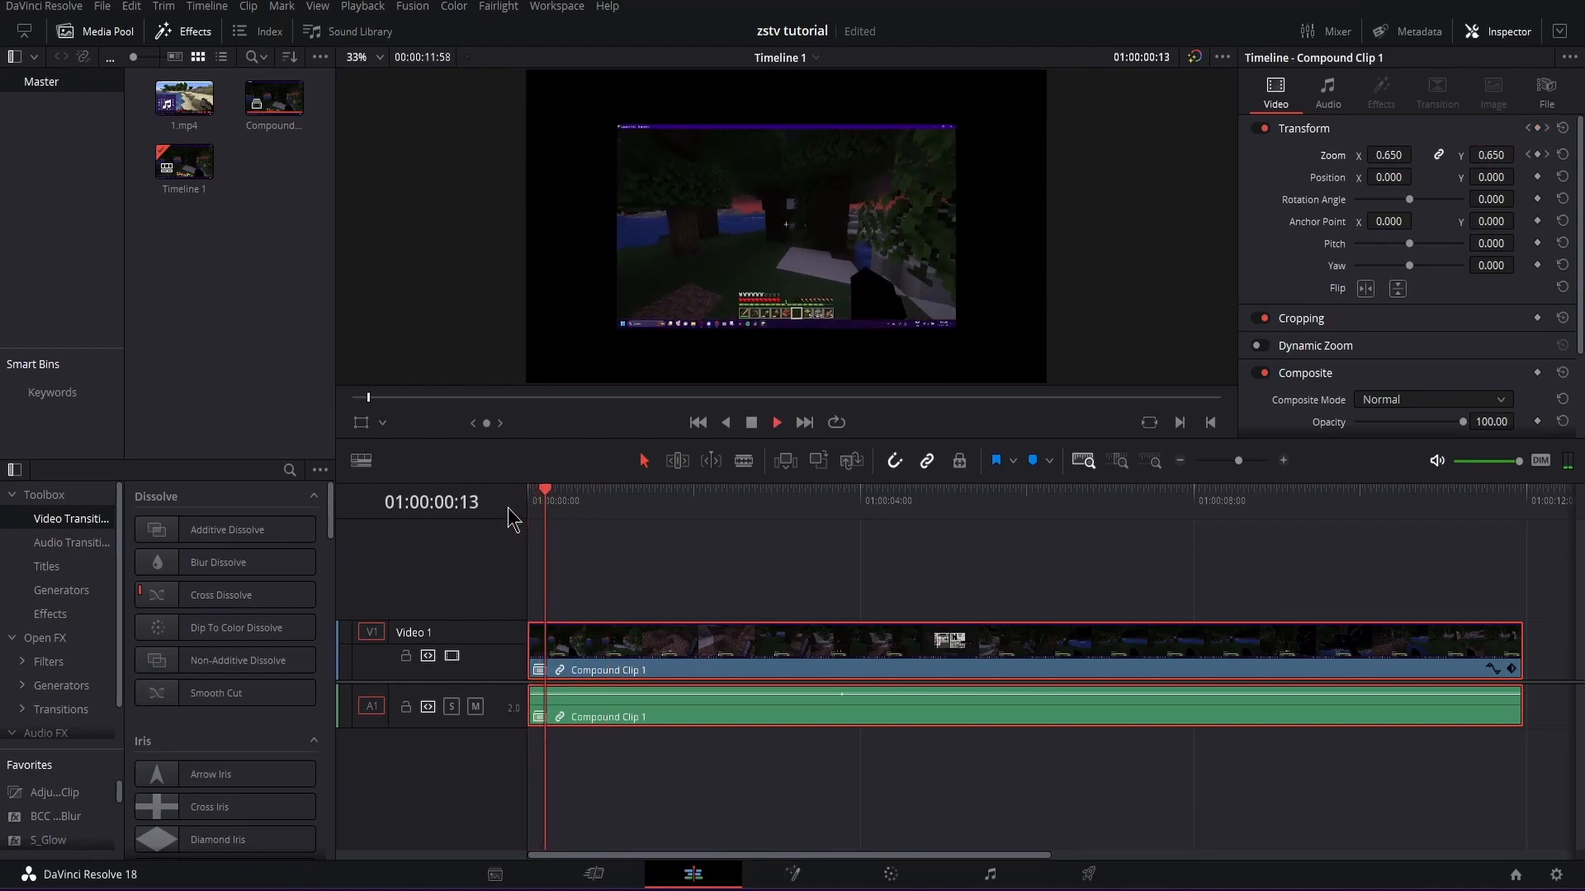
key("space")
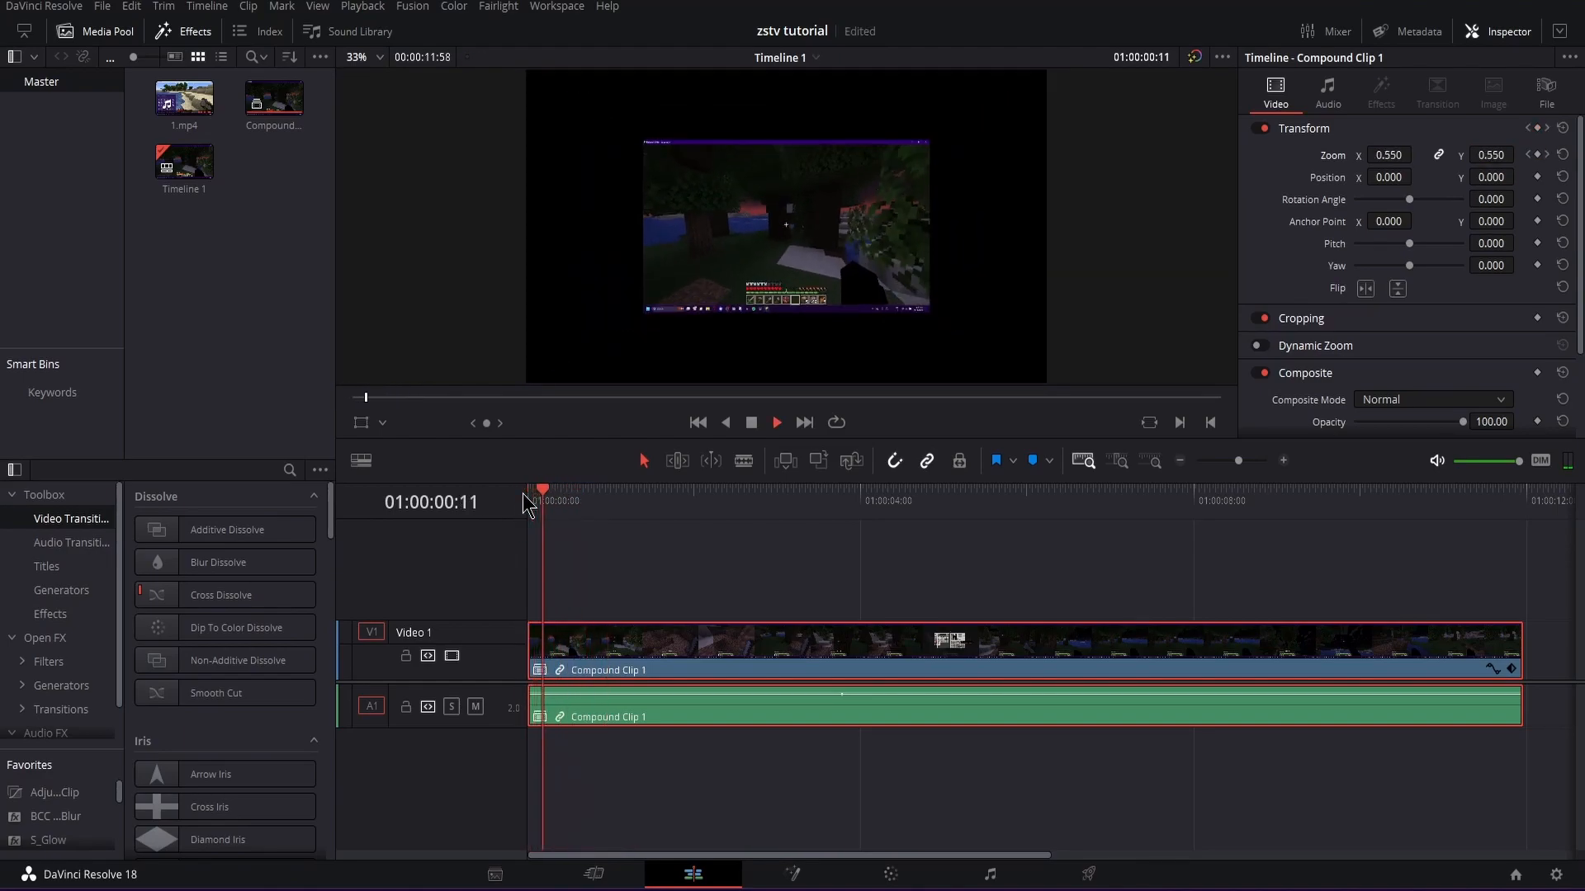
key("space")
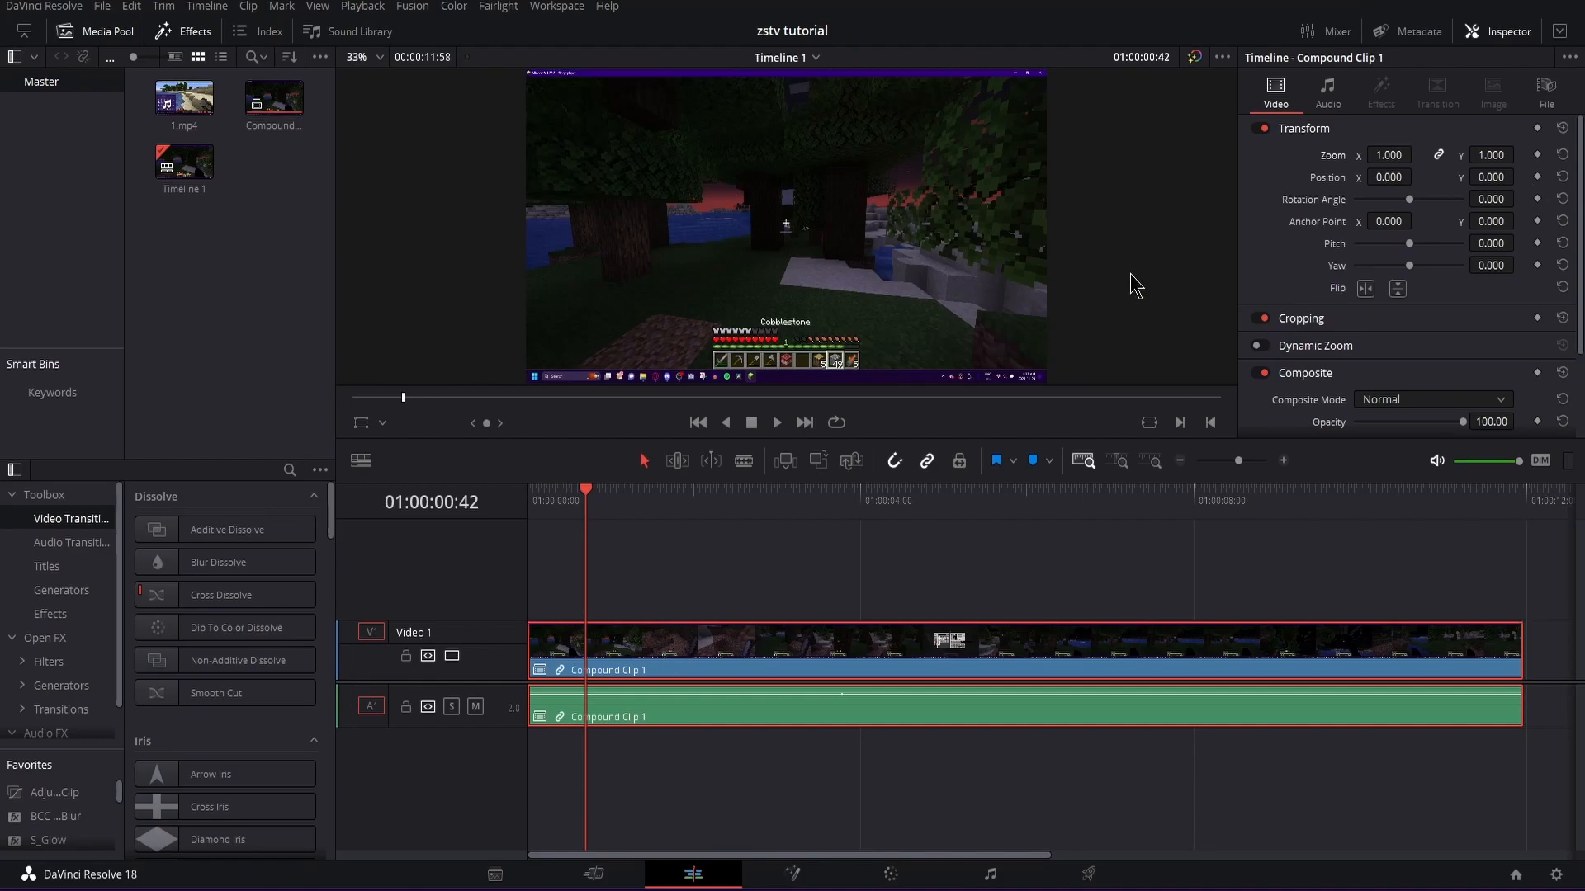
- Add position keyframes to the compound clip at 01:00:00:42 and 01:00:01:59, setting the second one's Y position to 100
left_click(1538, 176)
left_click(692, 499)
left_click(1537, 176)
left_click(1490, 177)
type("10")
key("Return")
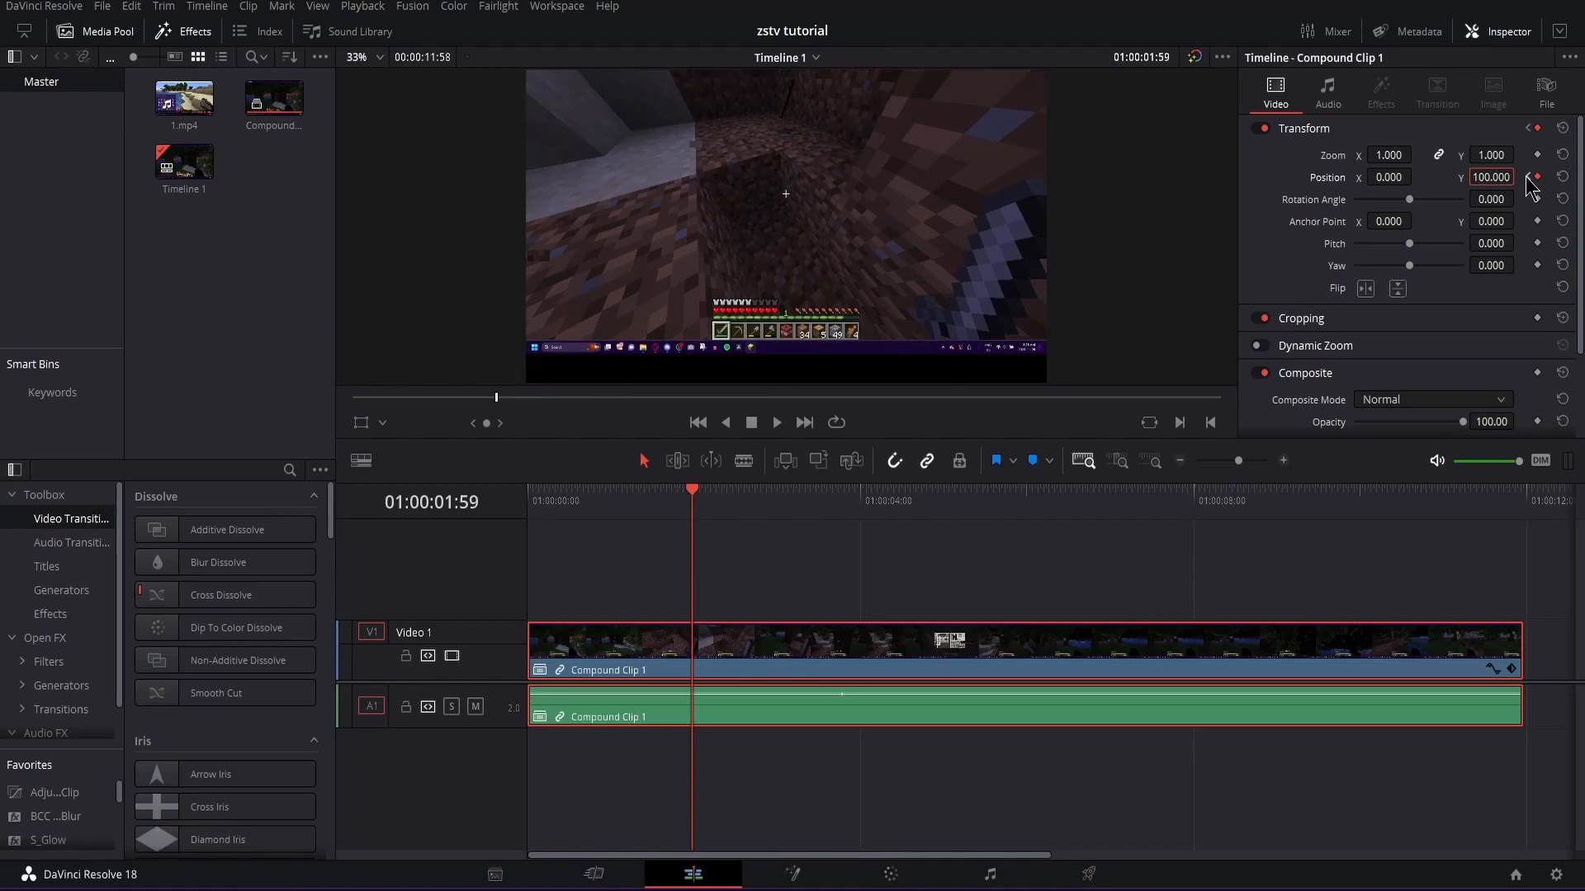
- Return to the previous position keyframe and play the compound clip to check its vertical movement
left_click(1528, 176)
key("space")
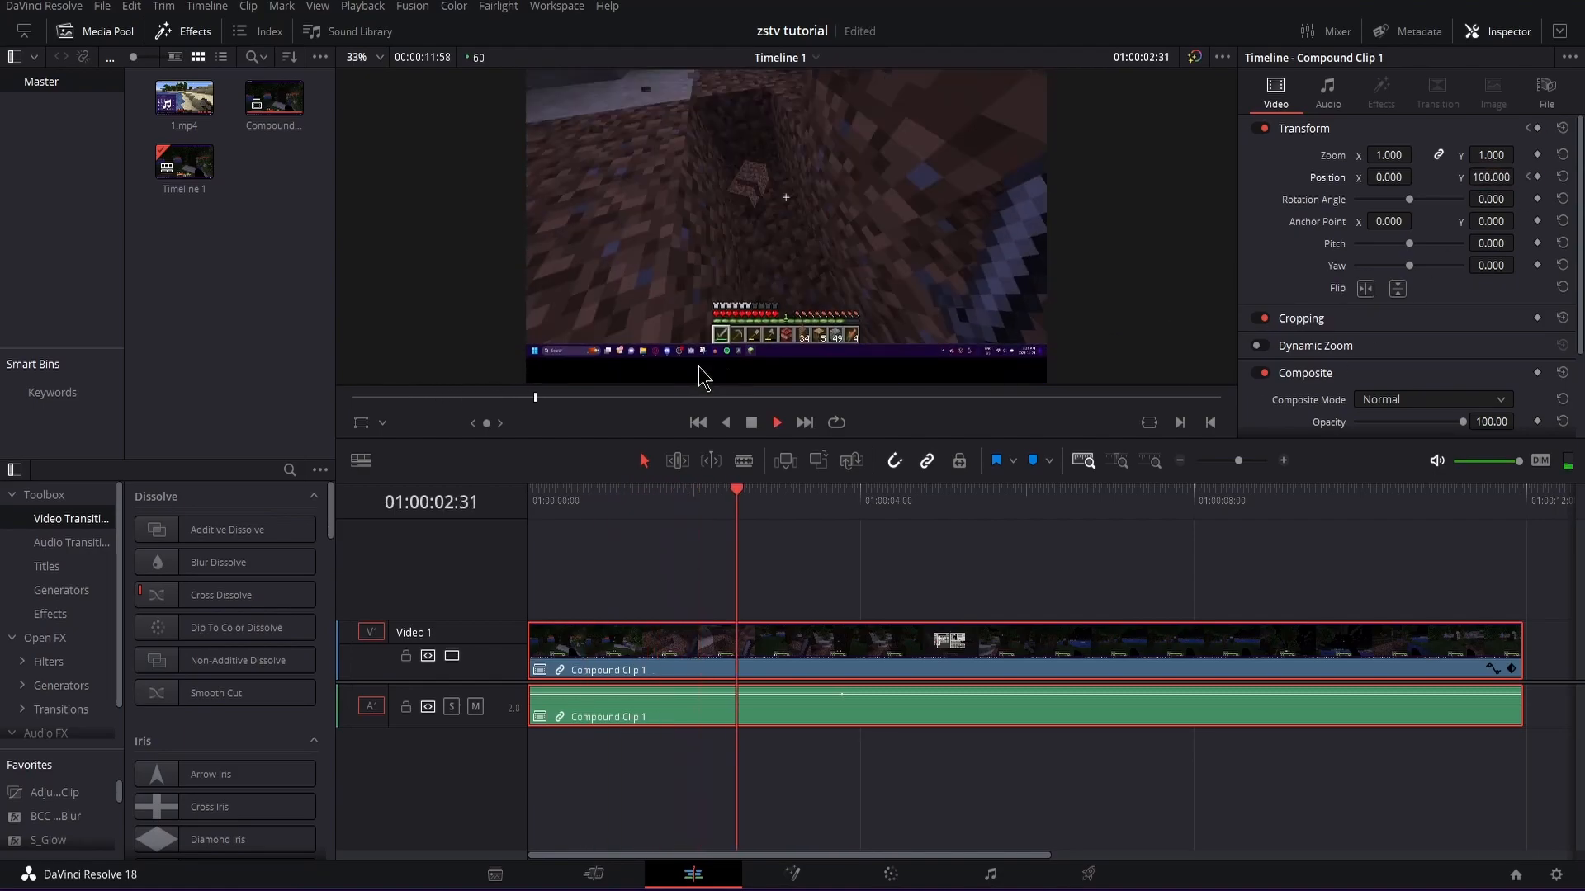
key("space")
- Try a further position keyframe with Y at 1000 on the compound clip, and reset the clip's position
left_click(1537, 177)
double_click(1494, 177)
type("1000")
key("Return")
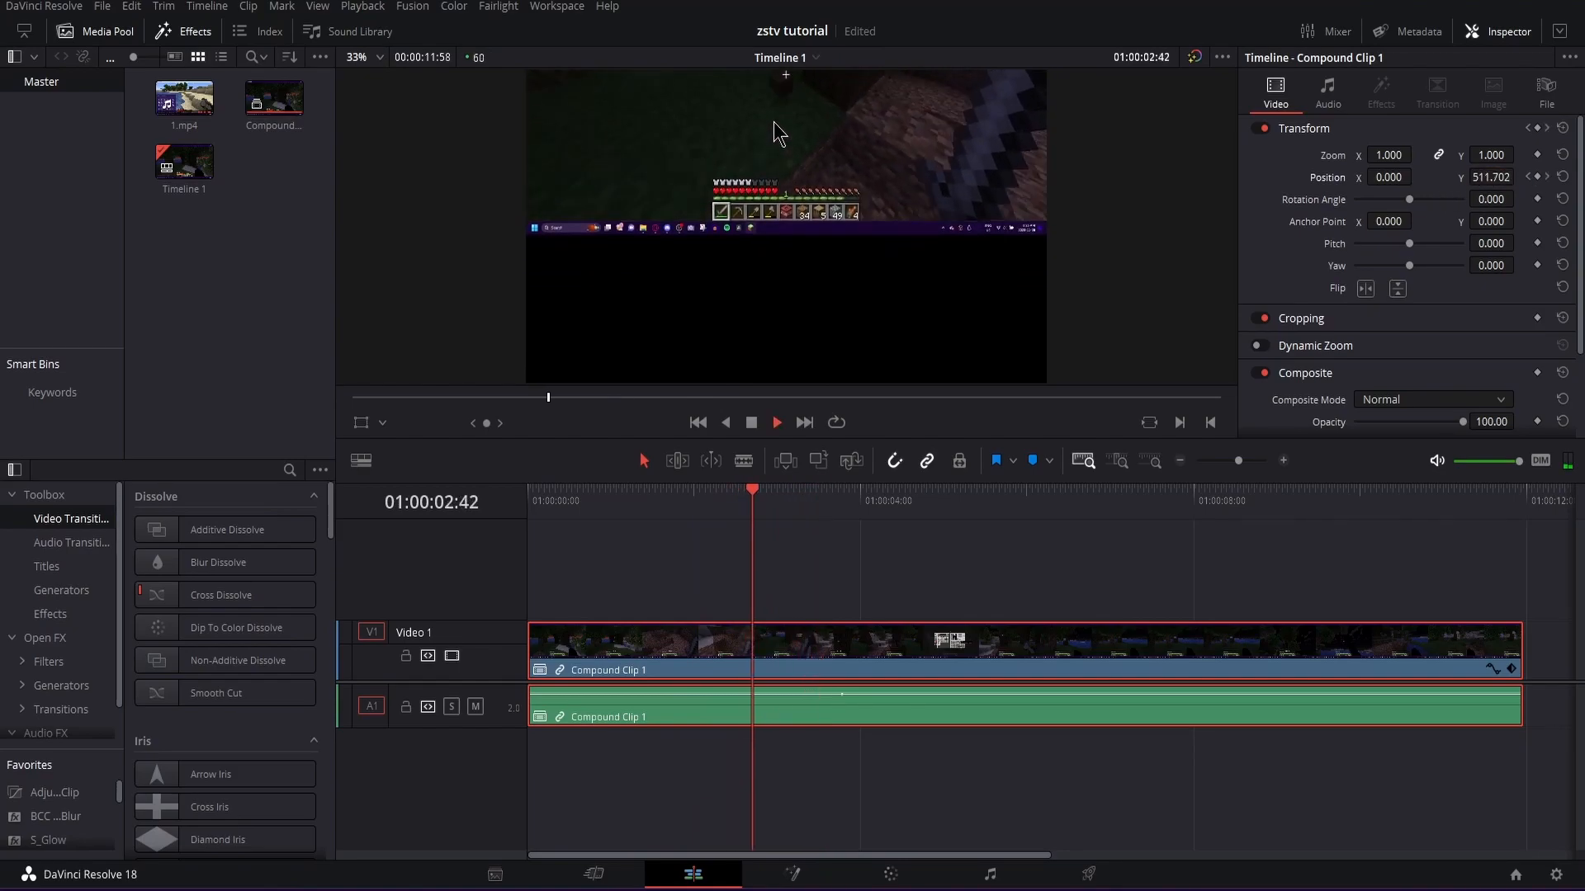
key("space")
left_click(1562, 176)
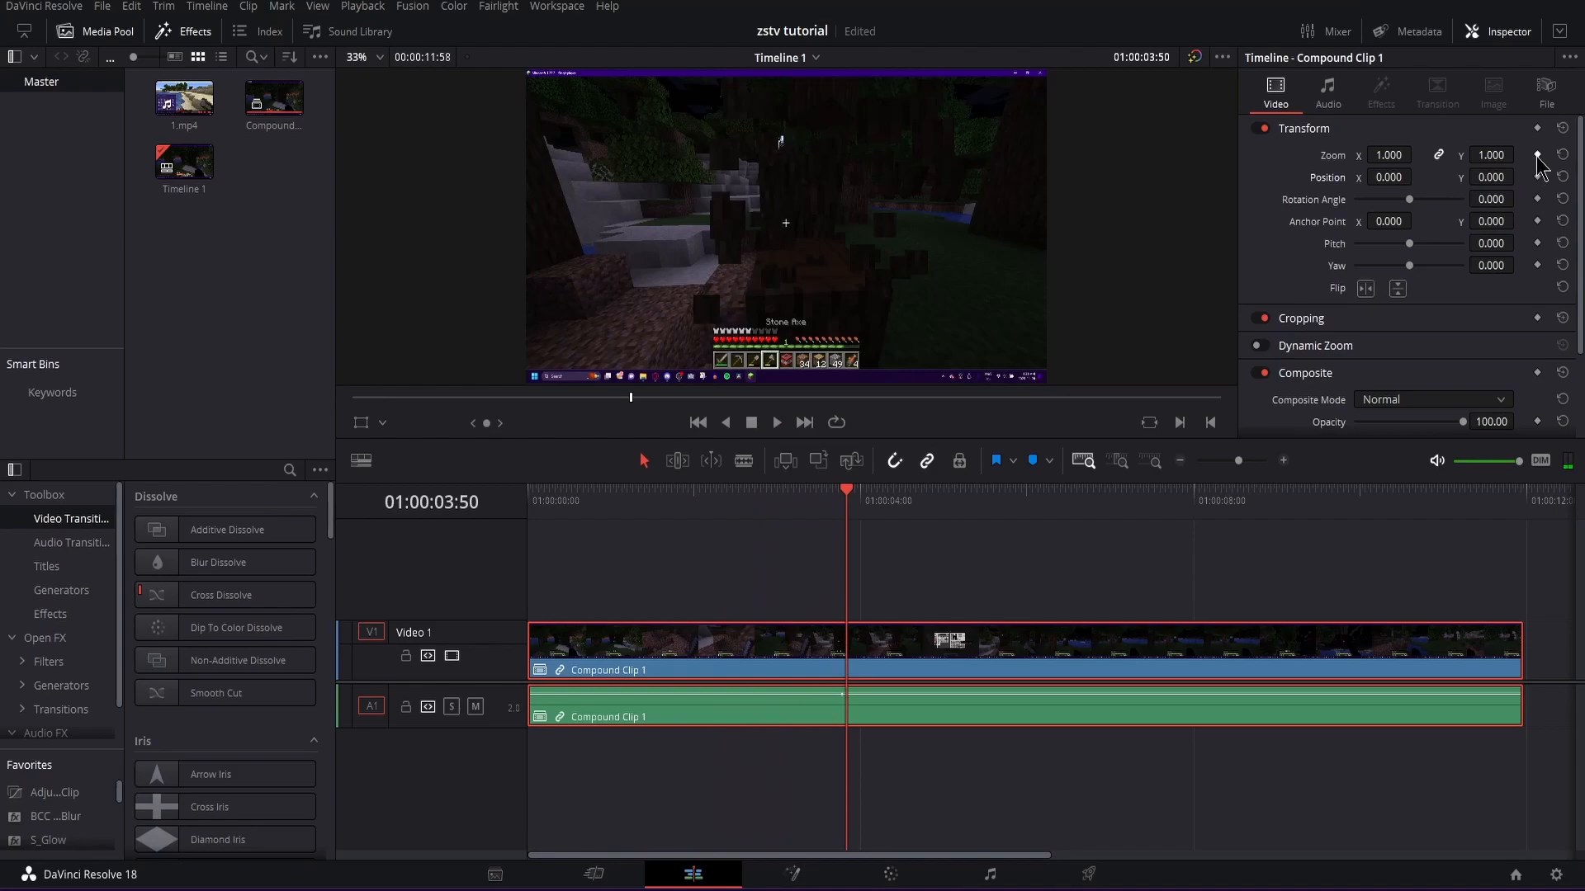
- Move the playhead to 01:00:04:15, try out the compound clip's rotation angle, and reset it
left_click(1537, 156)
left_click(886, 520)
left_click(881, 499)
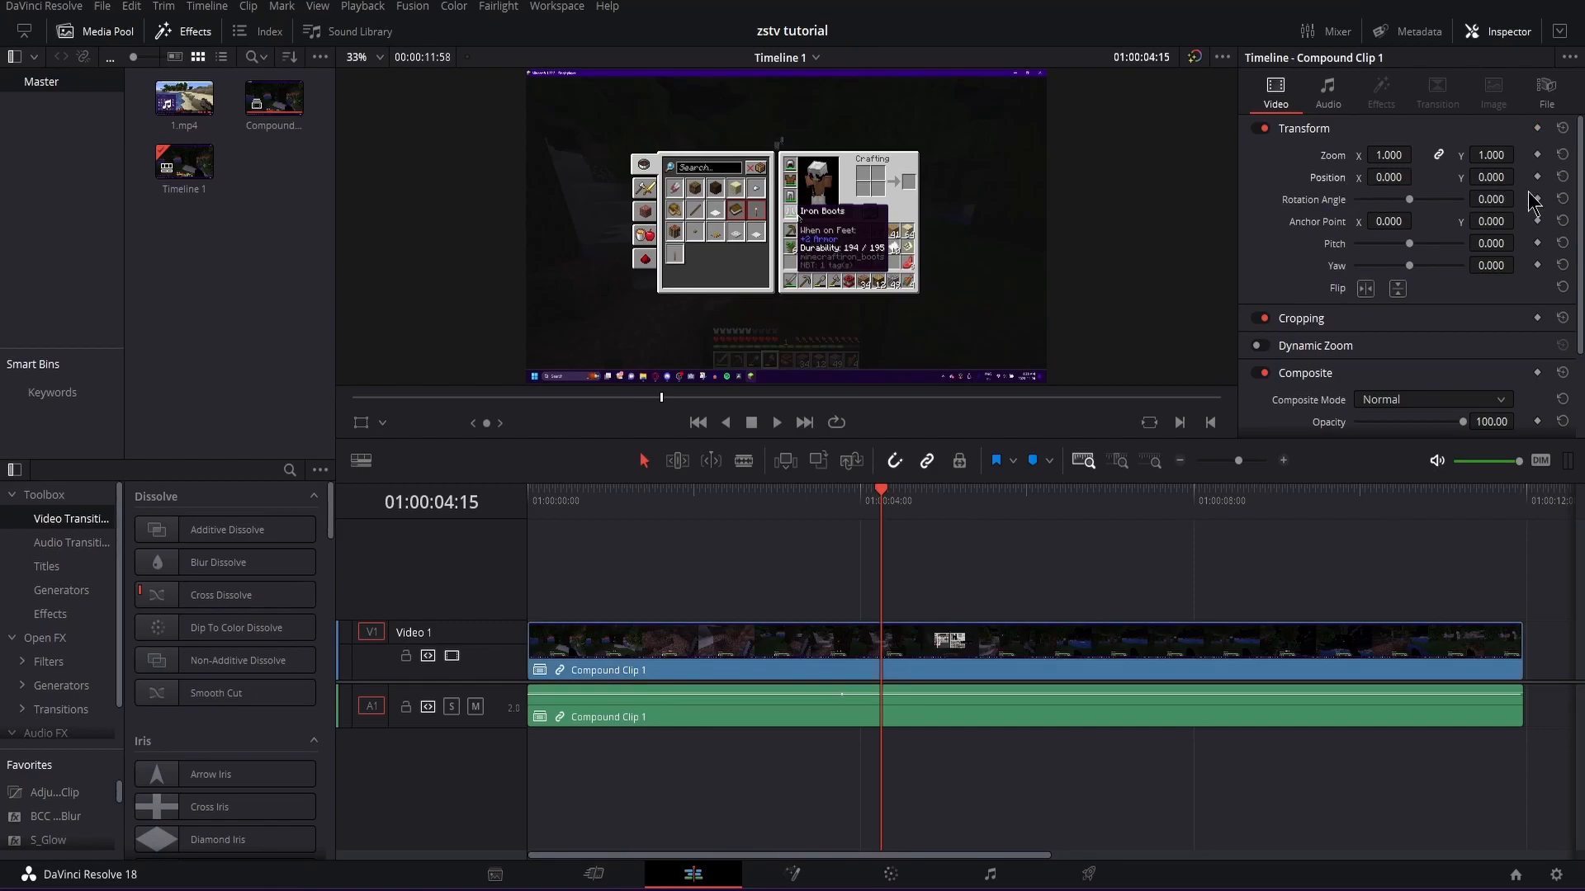
mouse_move(1396, 198)
left_mouse_down()
mouse_move(1379, 200)
mouse_move(1428, 199)
left_mouse_up()
left_click(1563, 199)
- Look over the compound clip's audio settings and the available Open FX and video transitions
left_click(1327, 97)
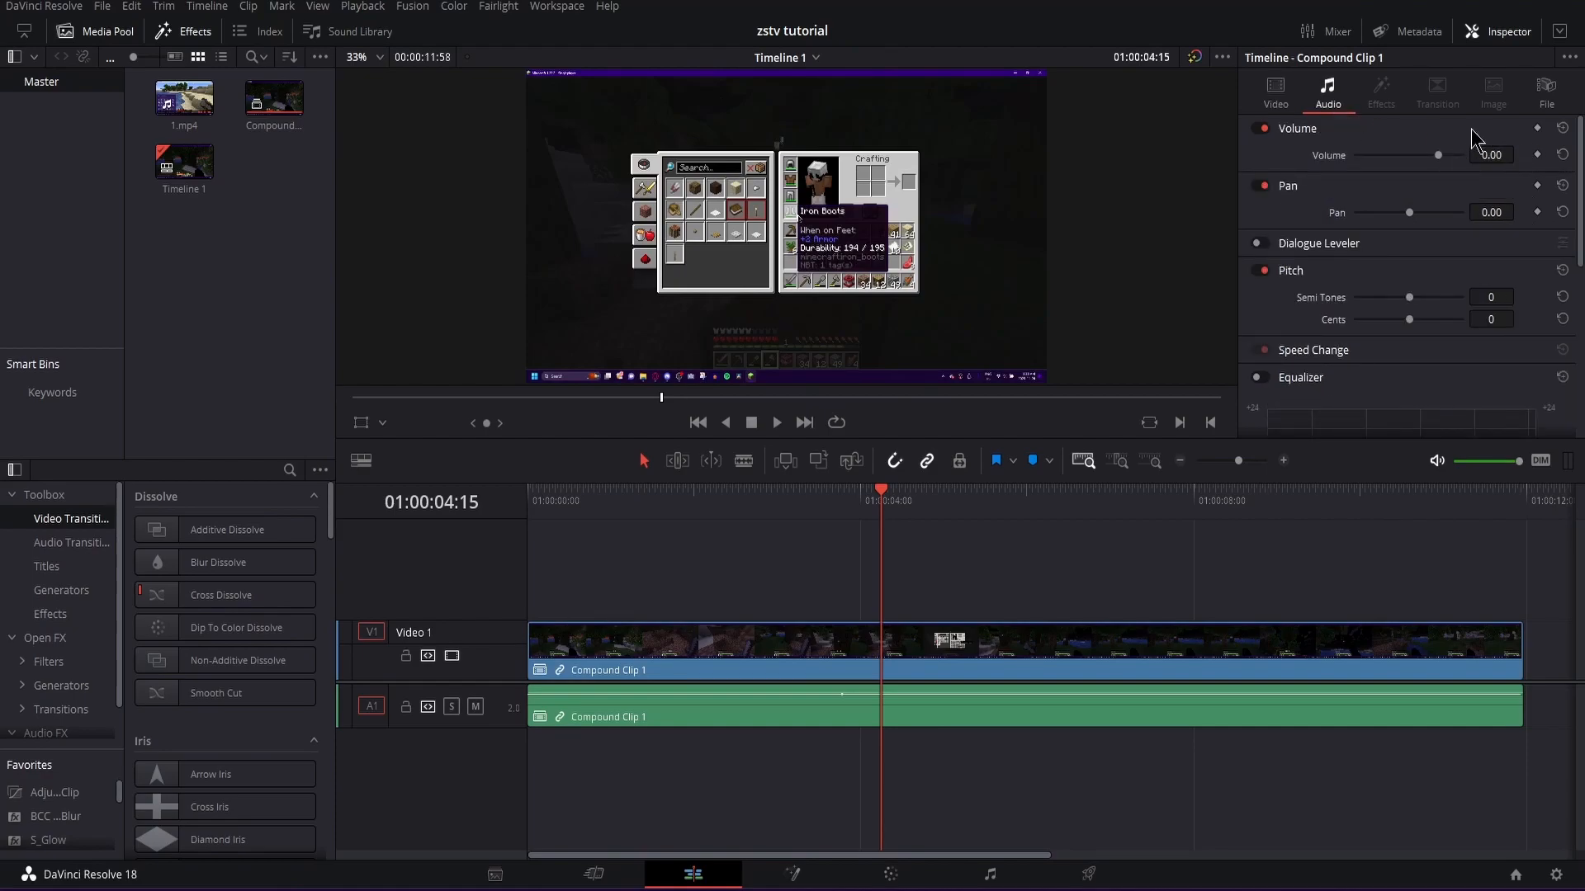
left_click(70, 642)
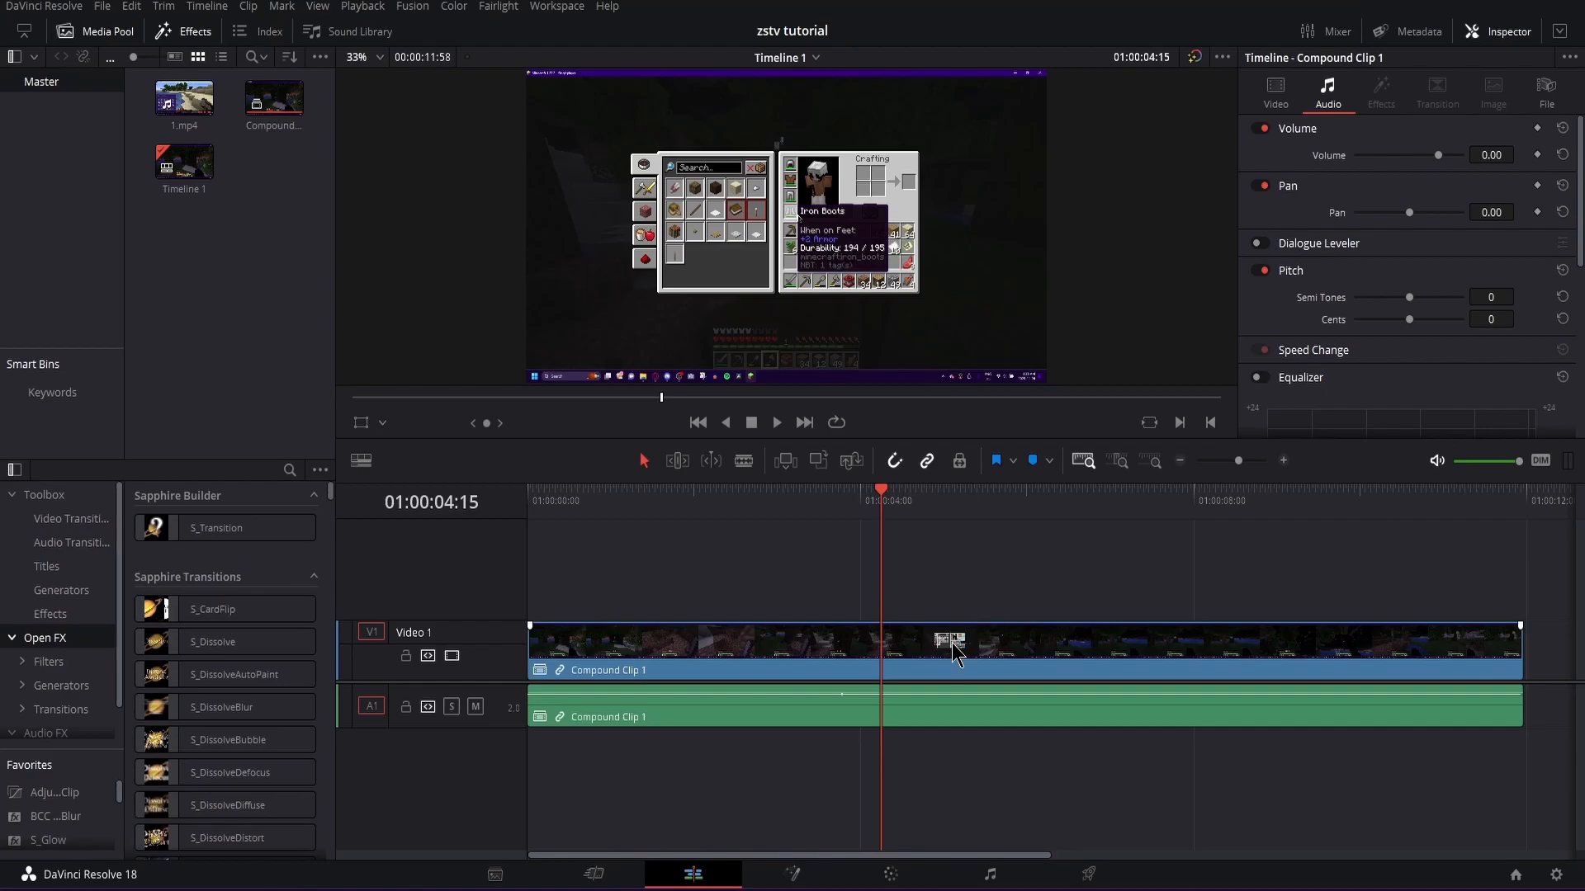
left_click(72, 519)
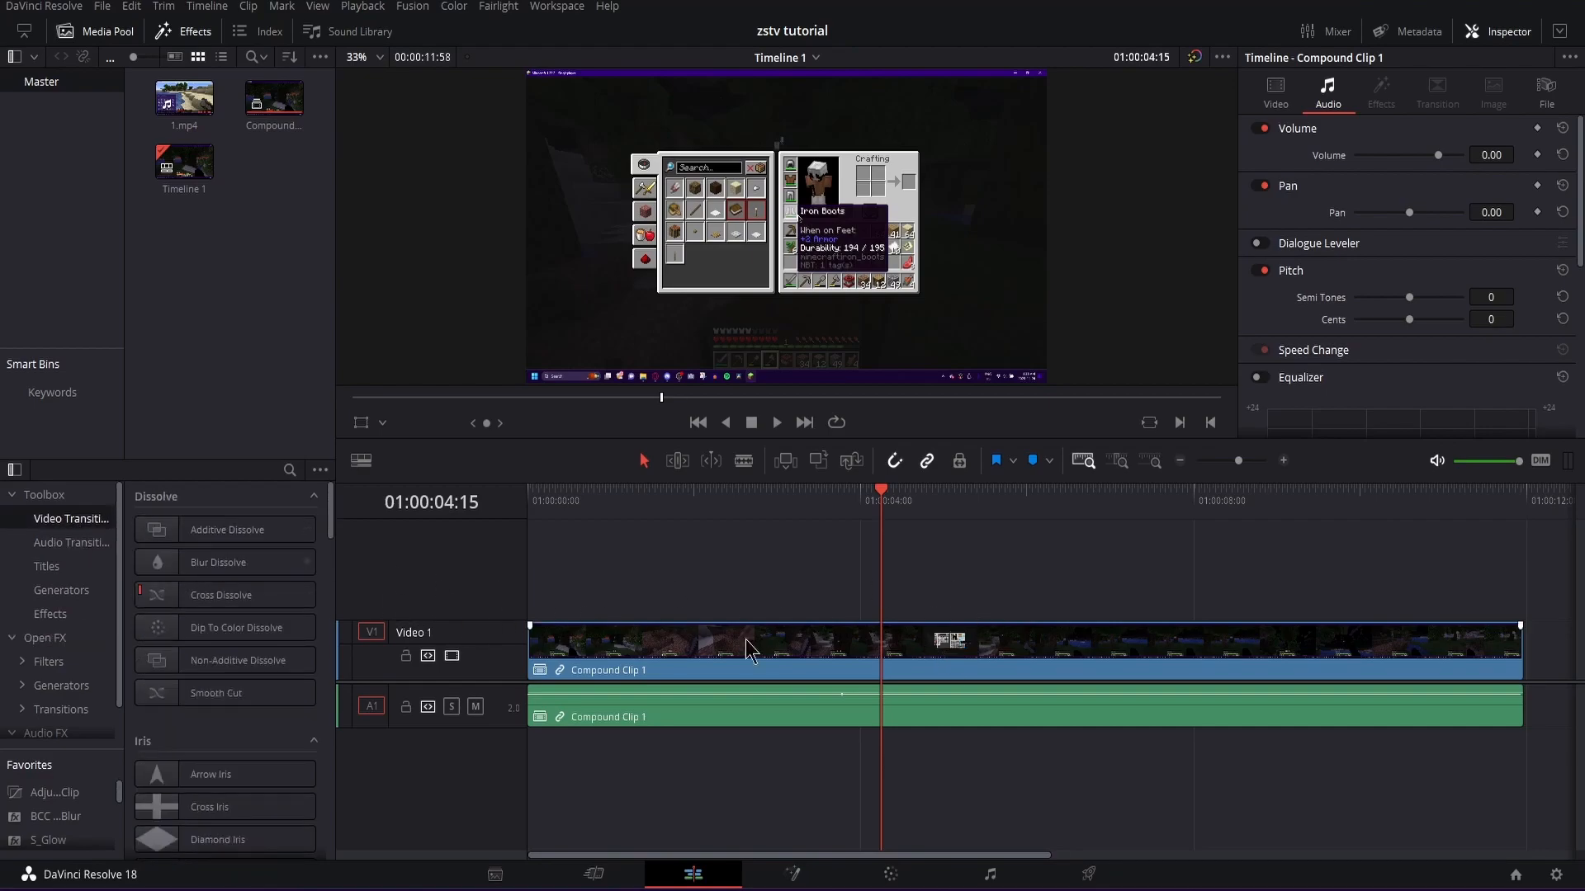
- Select the compound clip and examine its remaining video settings, including the Speed Change options
left_click(749, 650)
left_click(1276, 92)
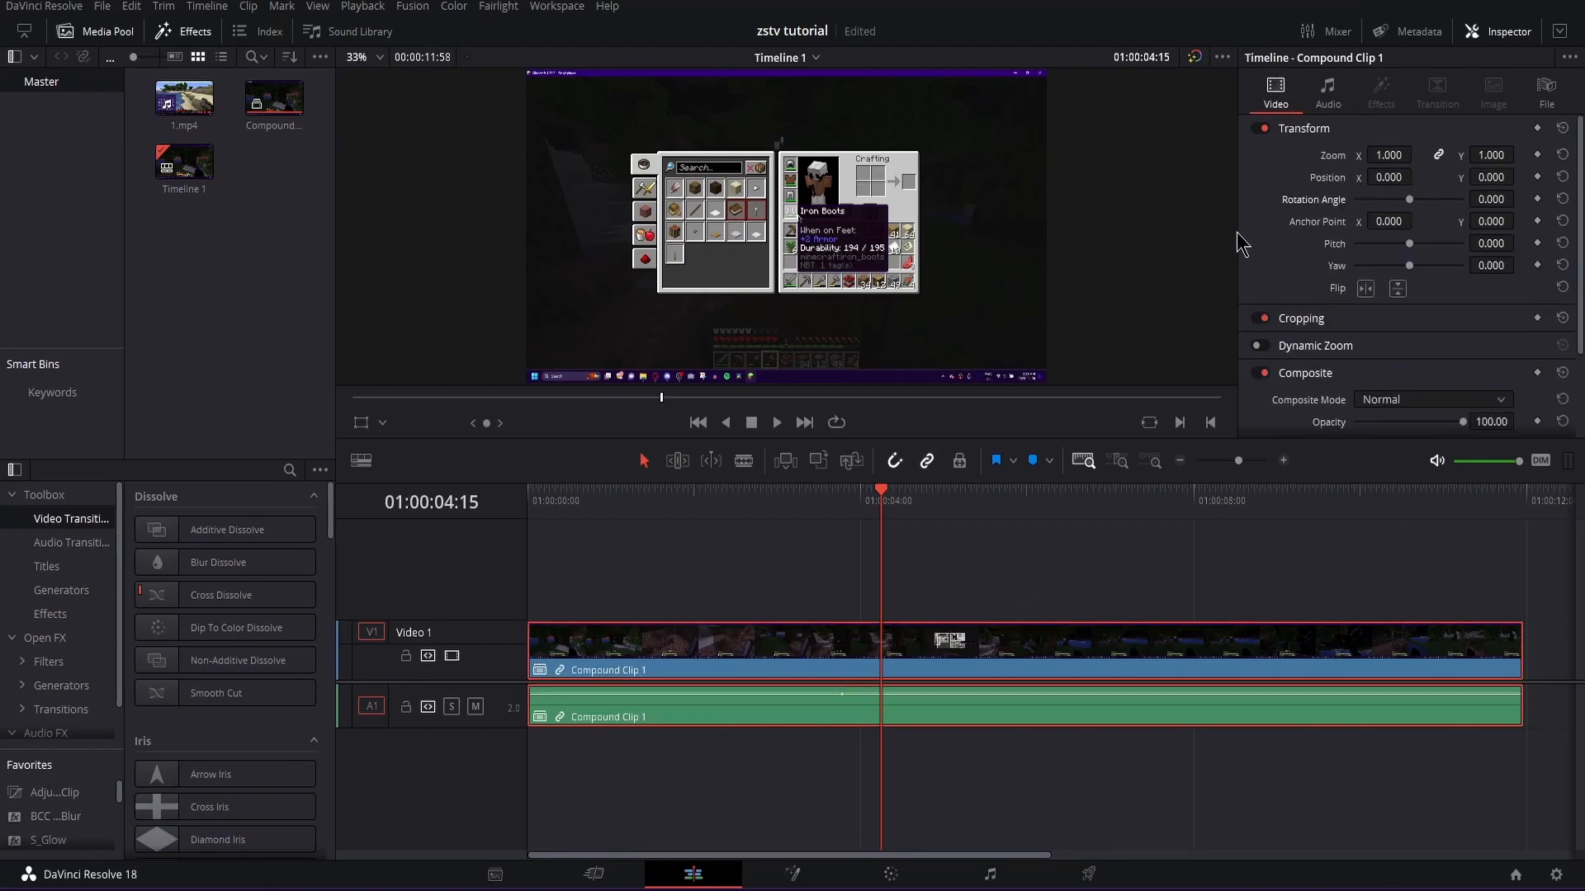
scroll(1114, 212, "down", 1)
scroll(1348, 210, "down", 1)
scroll(1349, 210, "down", 1)
scroll(1026, 305, "up", 1)
left_click(1353, 342)
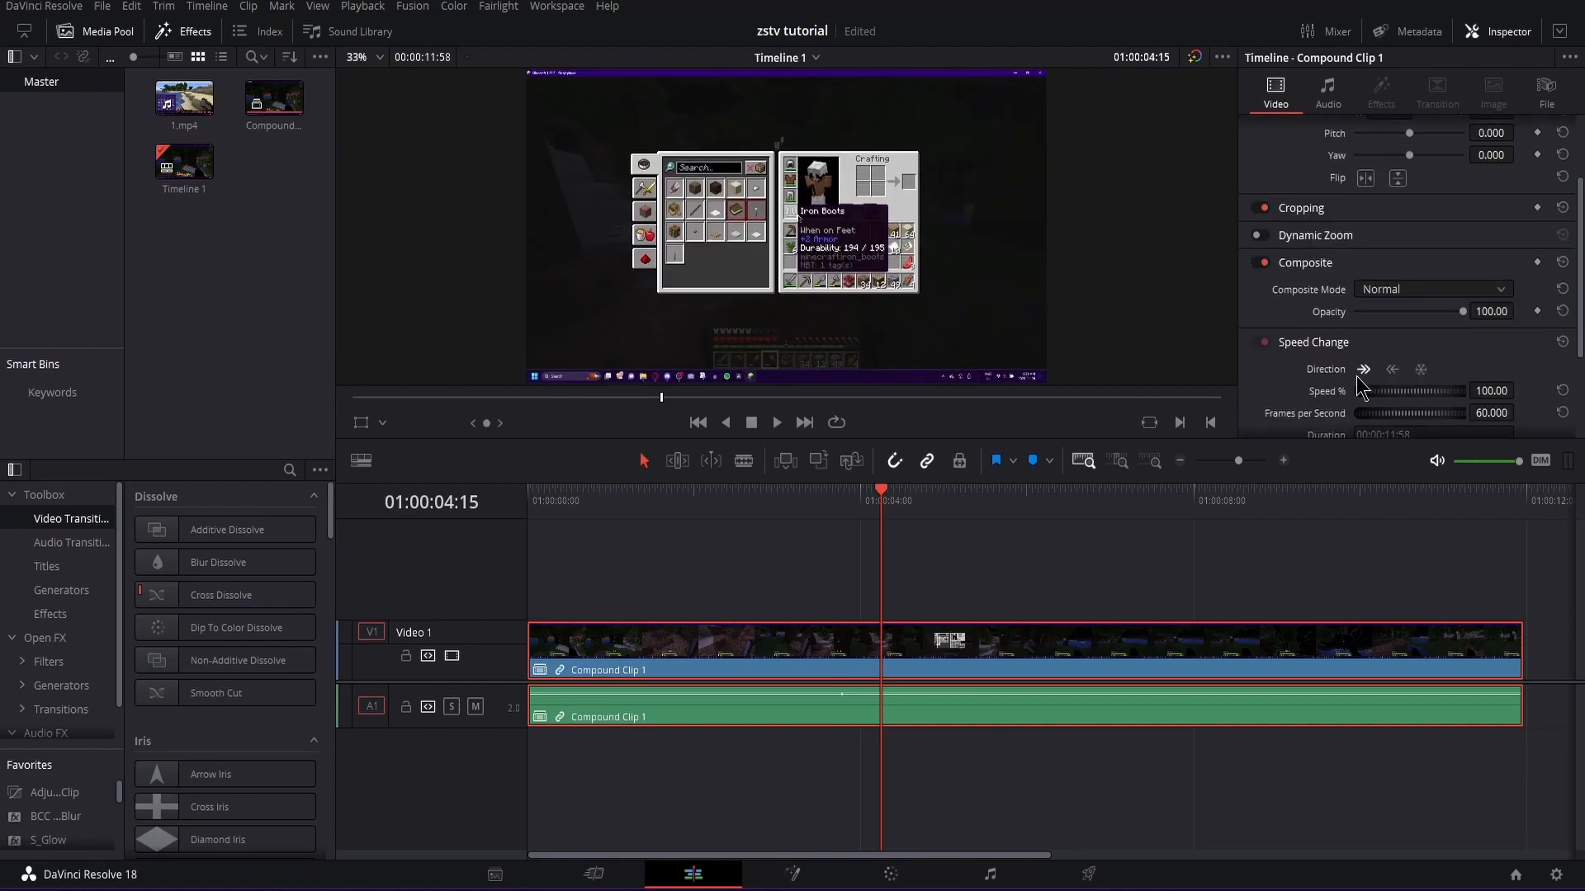
scroll(1359, 378, "down", 1)
left_click(1355, 293)
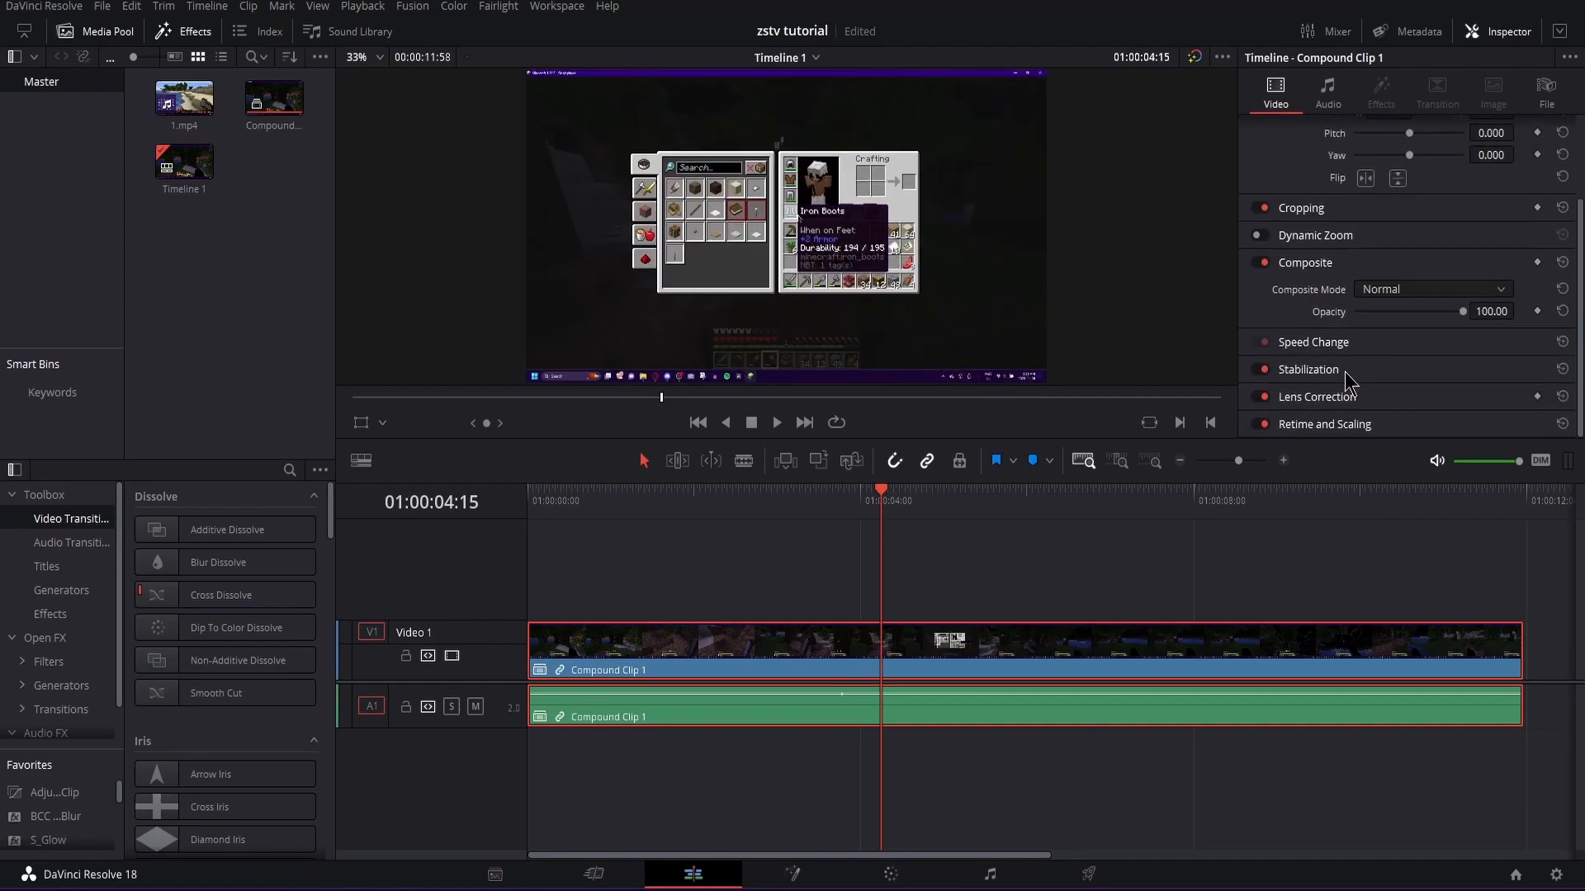